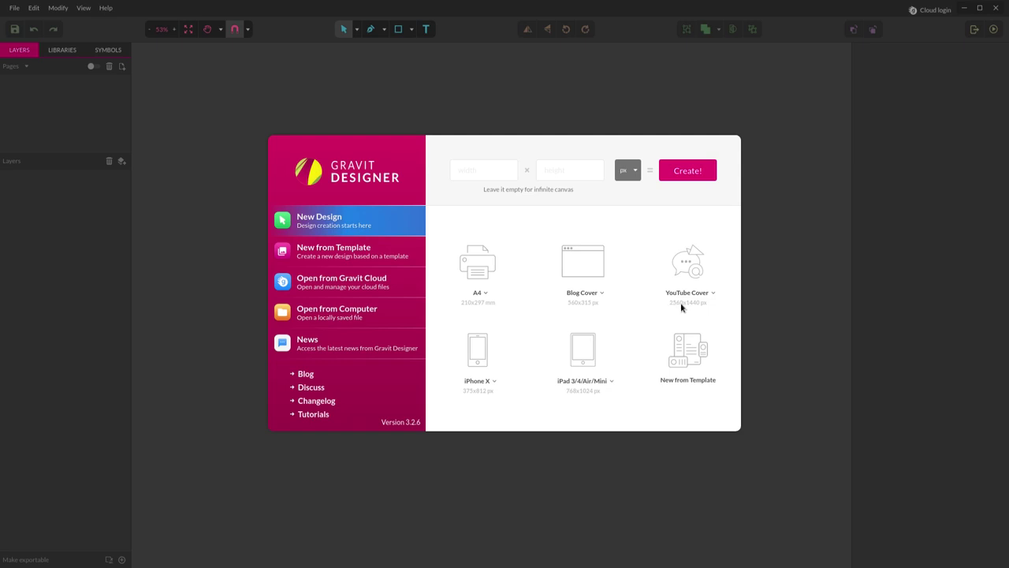
Create a new design from the YouTube Cover preset.
left_click(697, 265)
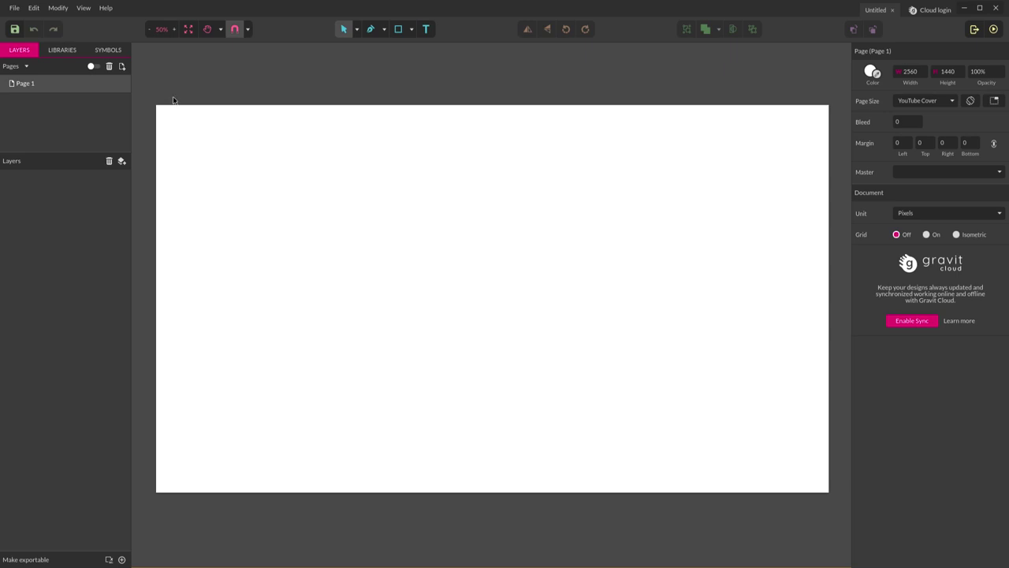
Switch to the file manager, view the Channel Art Template (Fireworks).png image, and return to Gravit Designer.
key("alt+Tab")
key("alt+Tab")
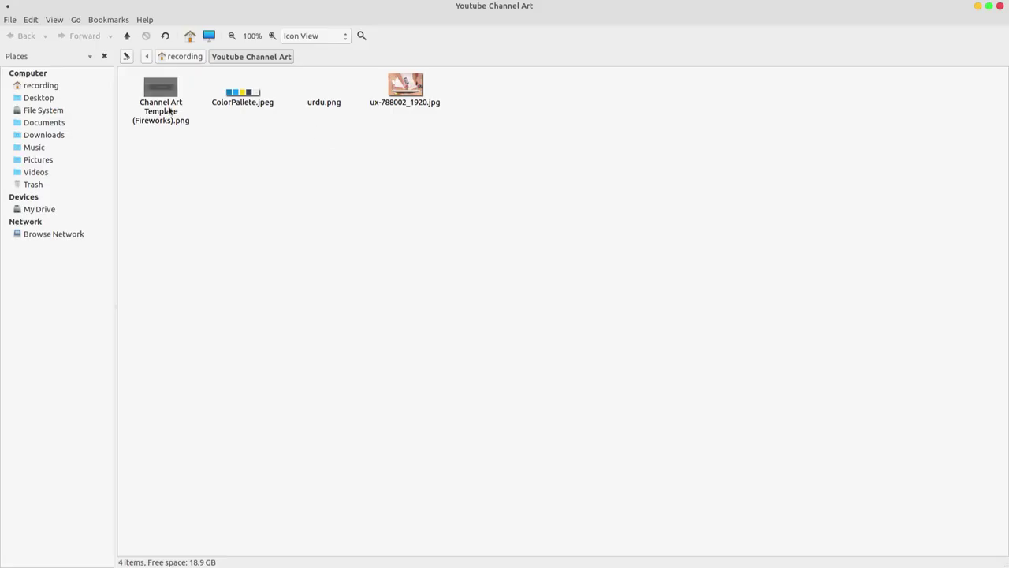
double_click(168, 111)
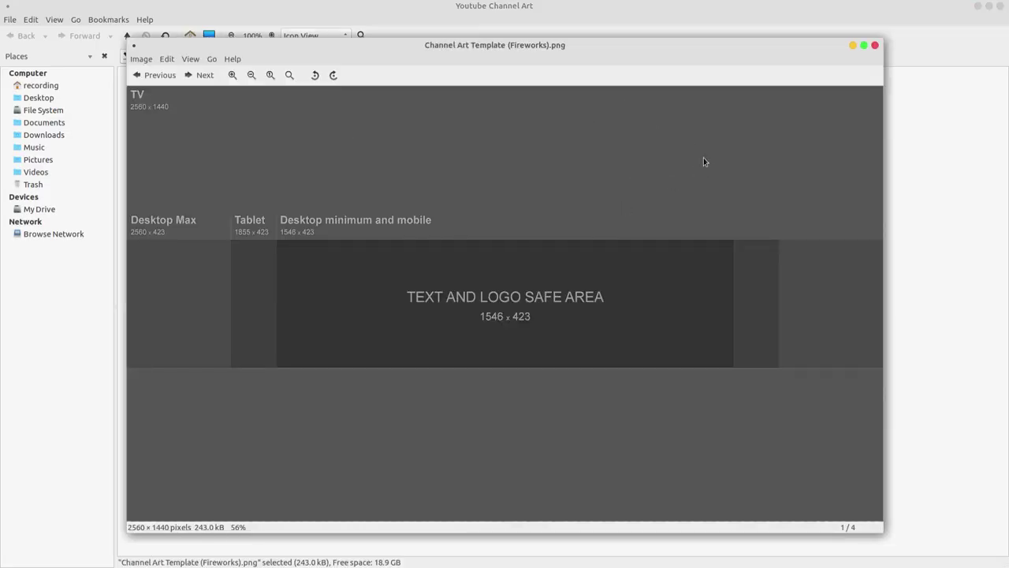
left_click(876, 48)
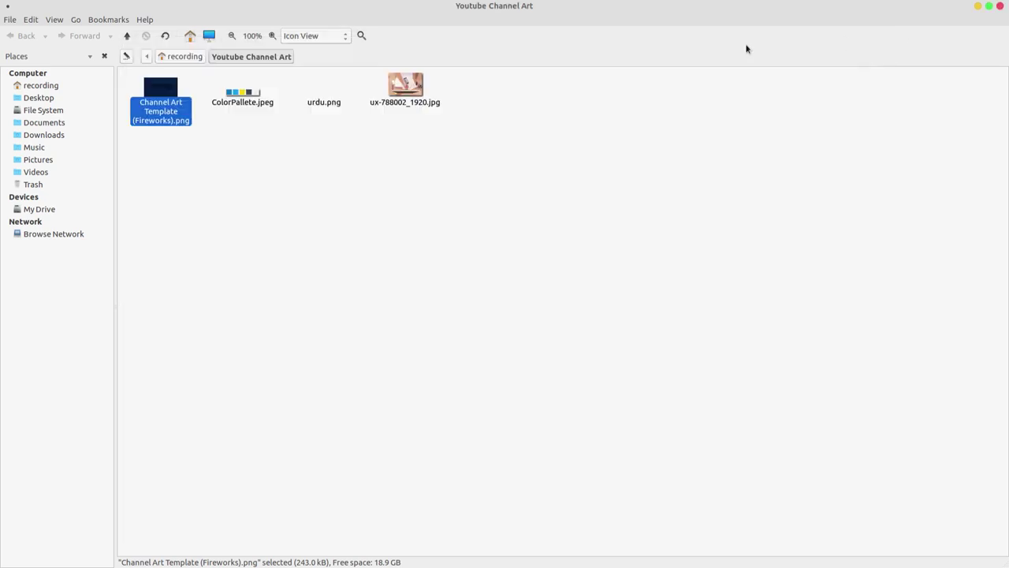
left_click(37, 11)
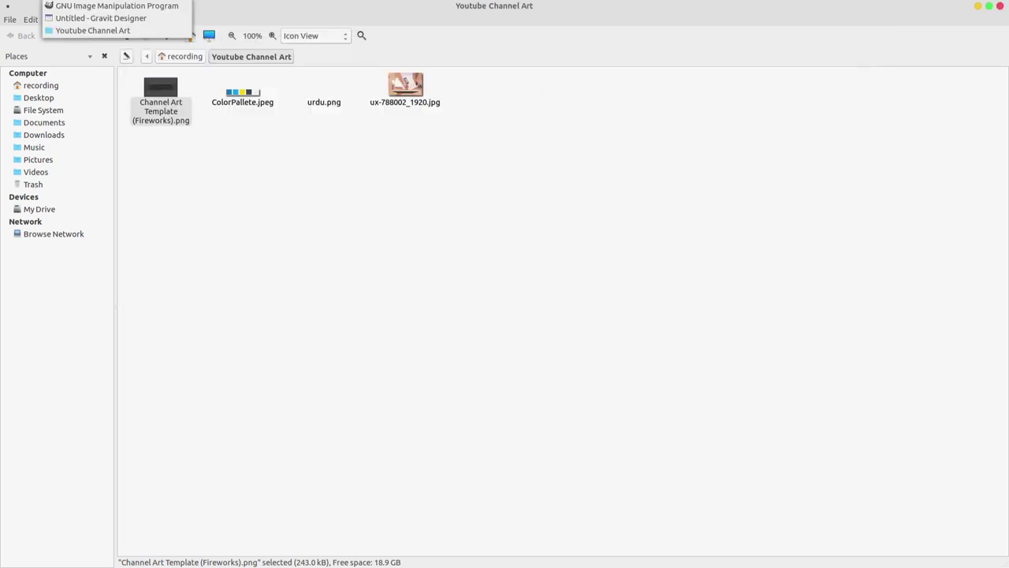
left_click(101, 18)
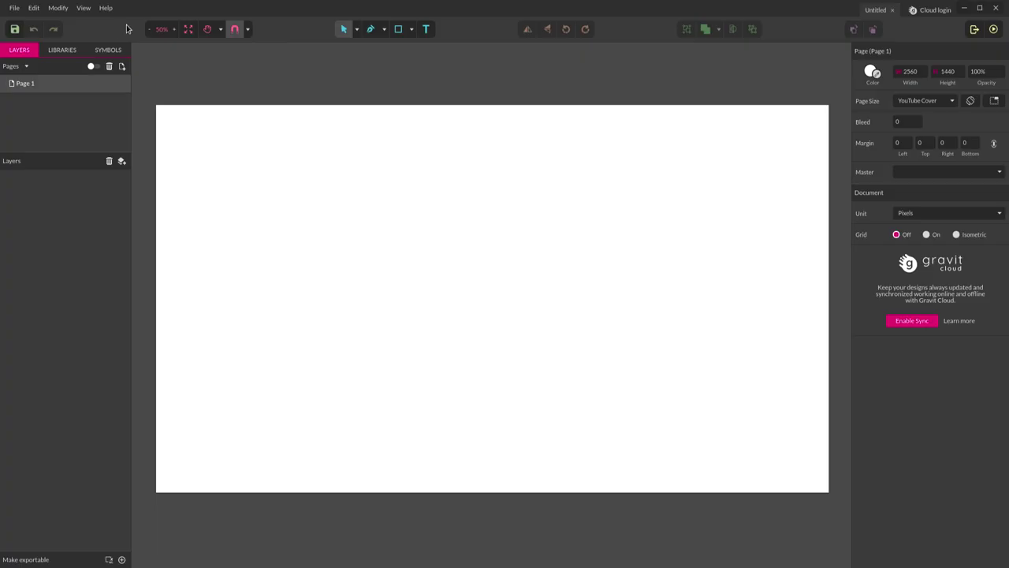
Place the image Channel Art Template (Fireworks).png on the page and deselect it.
left_click(14, 8)
mouse_move(116, 171)
left_click(157, 171)
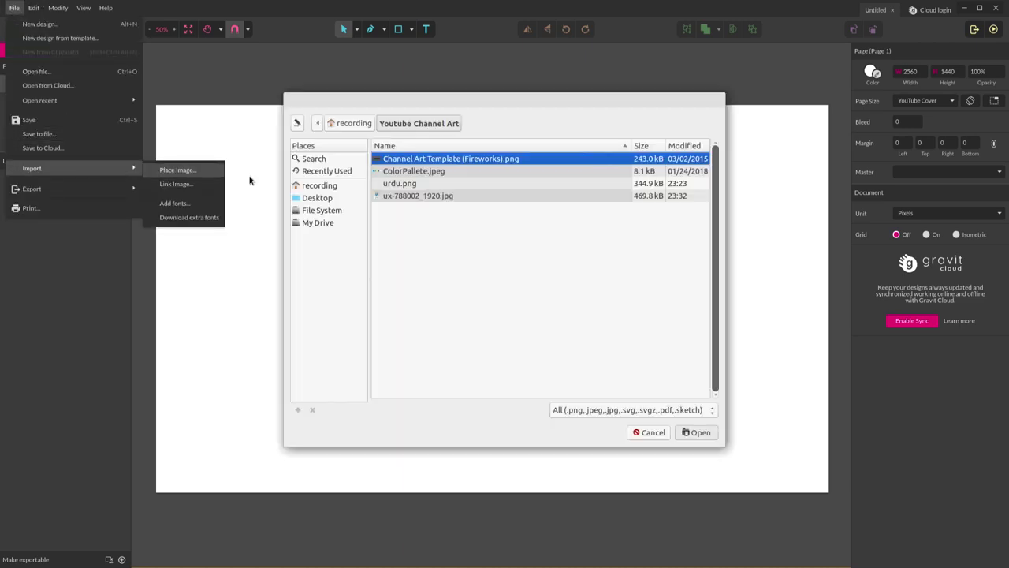
key("Return")
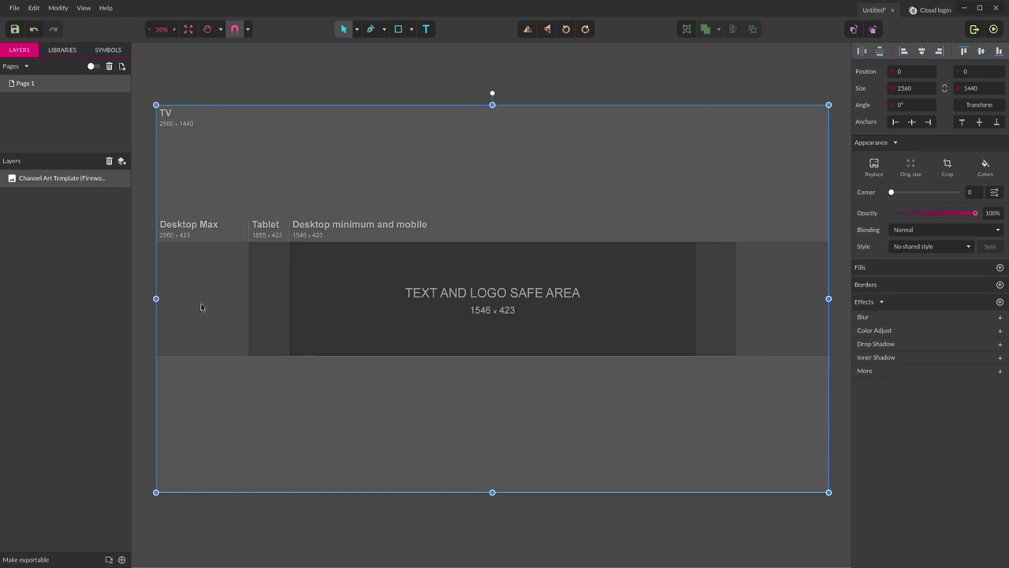
left_click(295, 90)
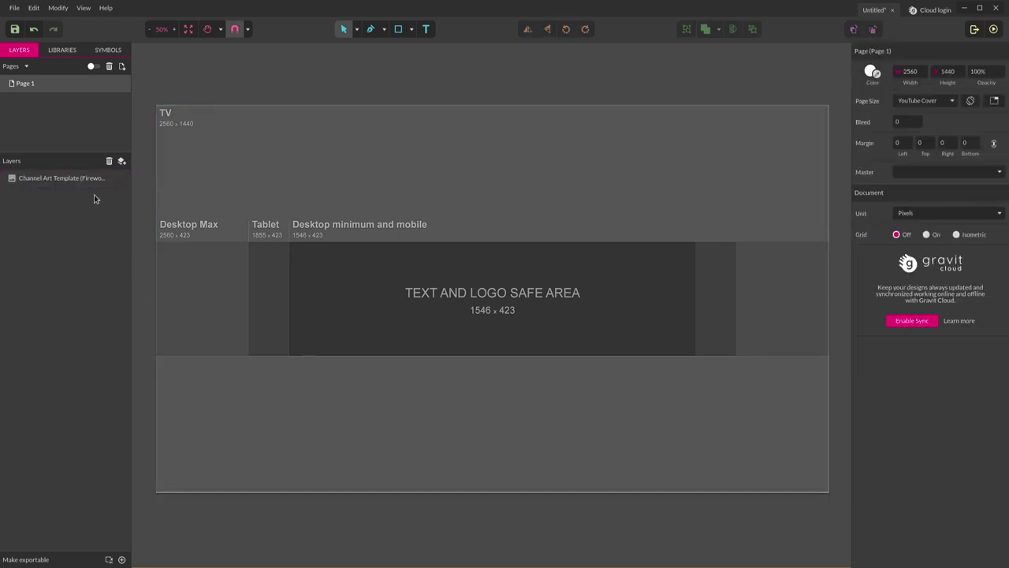
Place ColorPallete.jpeg in the design and move it above the page's top edge, at about X 1062, Y -172.
left_click(16, 8)
mouse_move(124, 167)
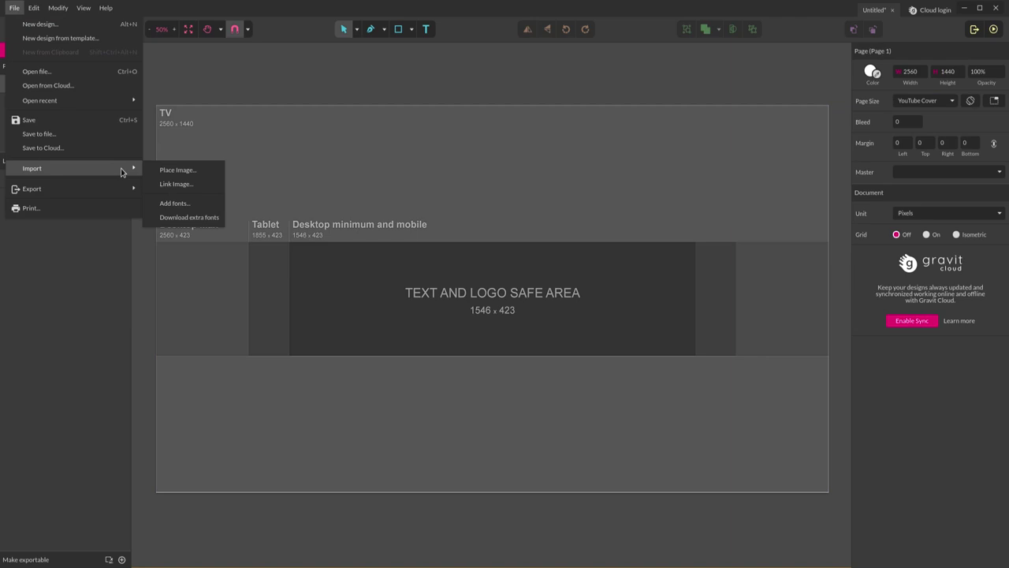
left_click(168, 170)
left_click(420, 175)
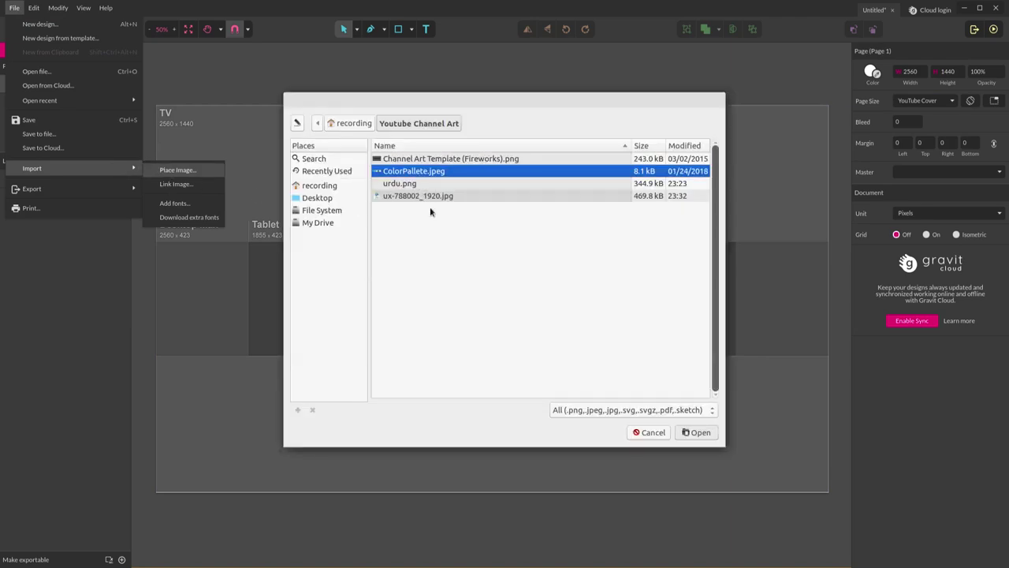
left_click(700, 433)
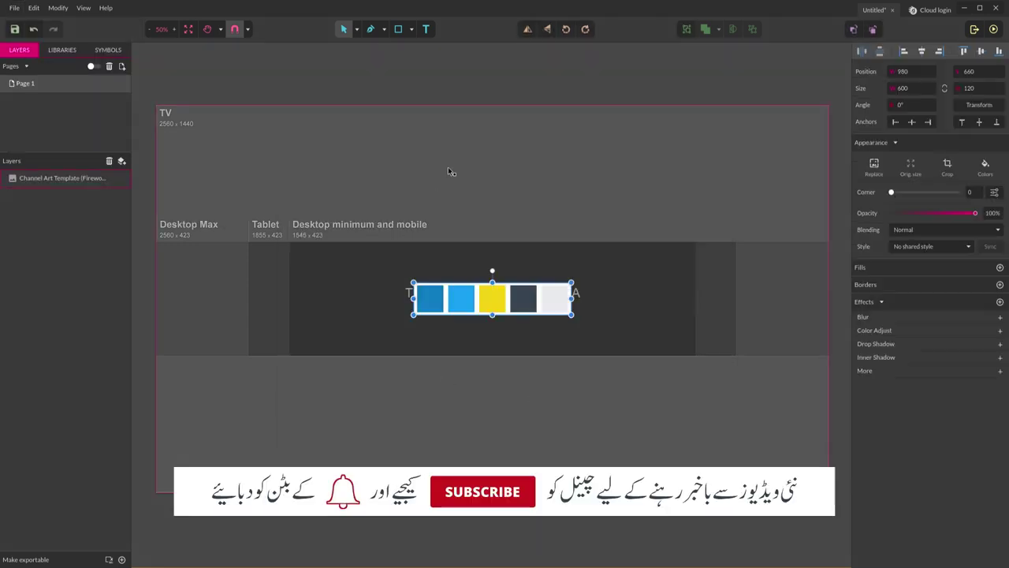
left_click_drag(473, 306, 494, 84)
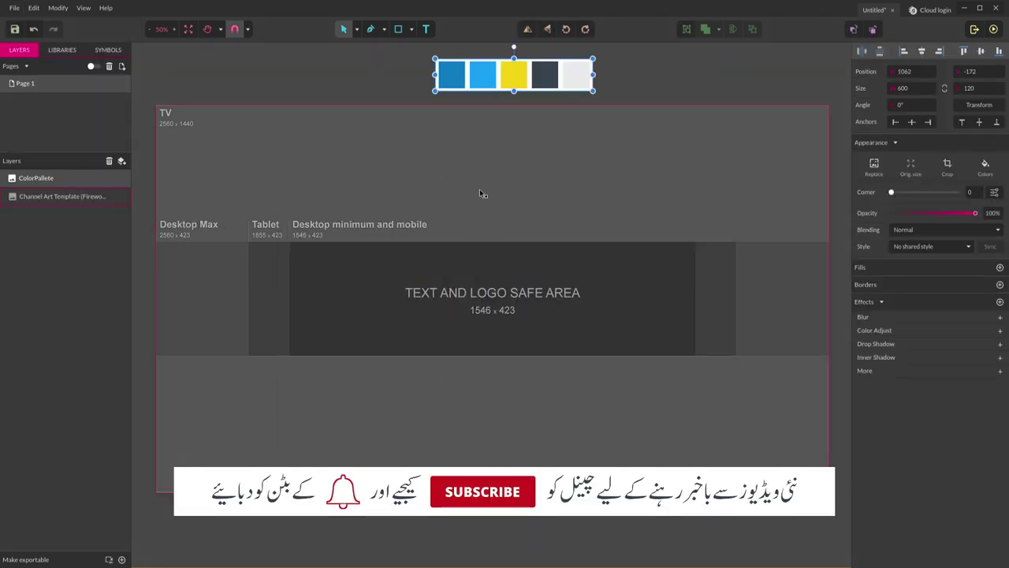
left_click(693, 101)
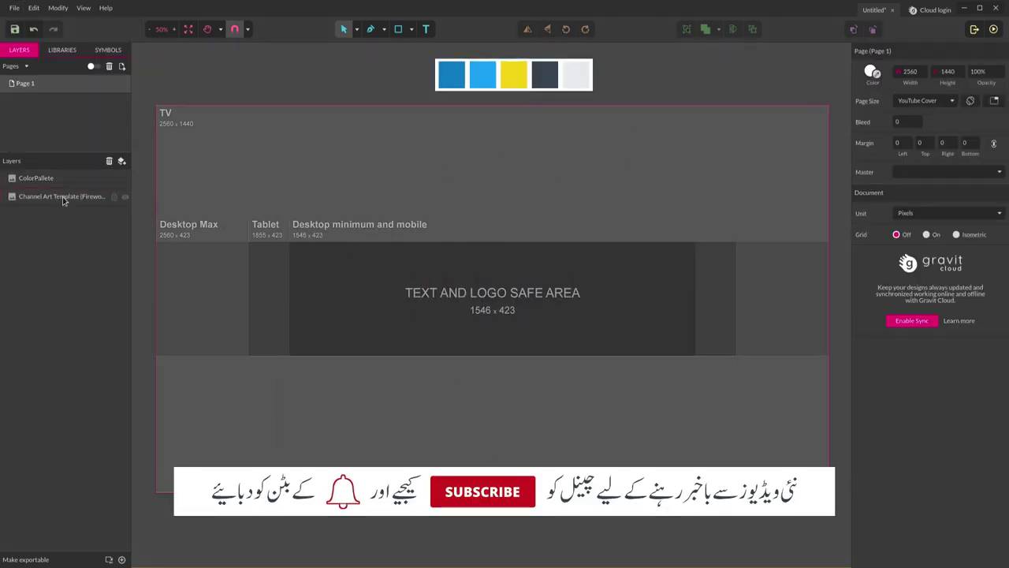
Lock the Channel Art Template layer and show the rulers.
left_click(86, 199)
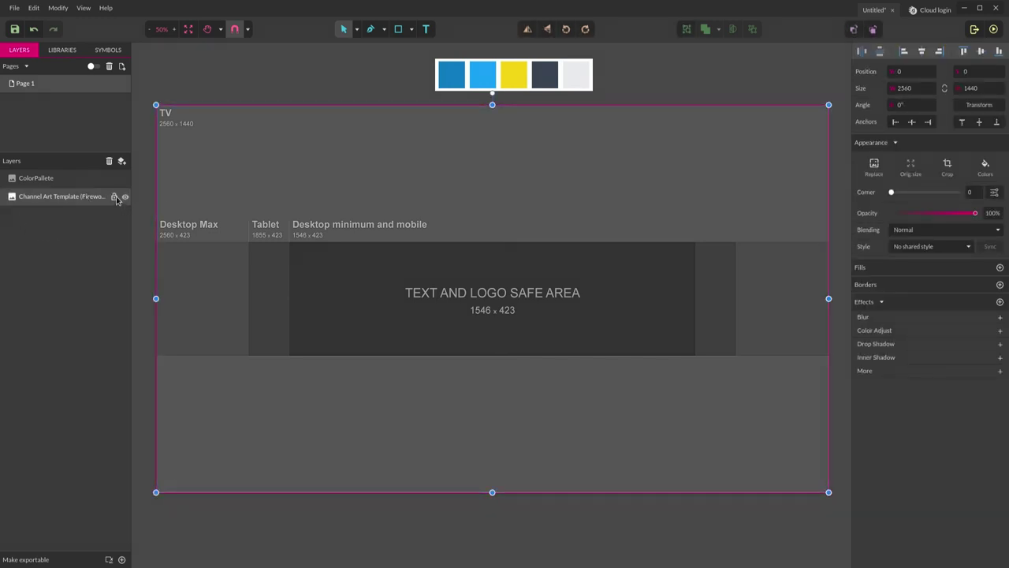
left_click(115, 196)
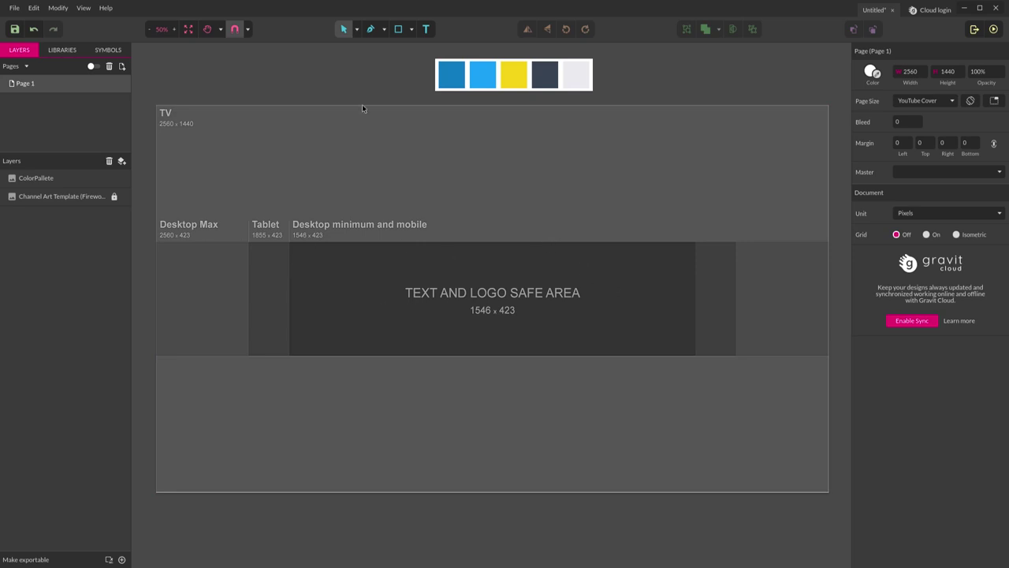
left_click(84, 8)
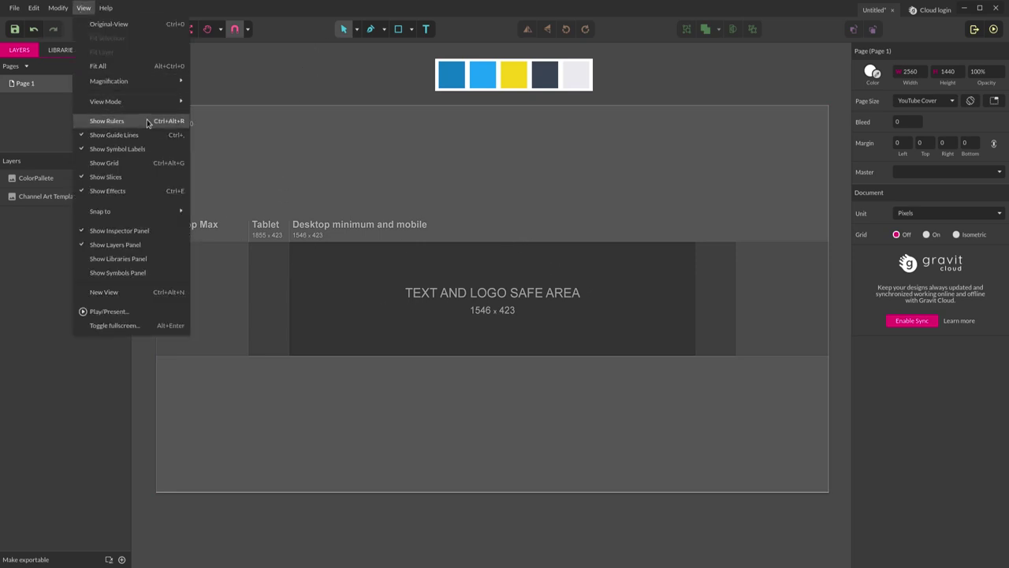
left_click(148, 123)
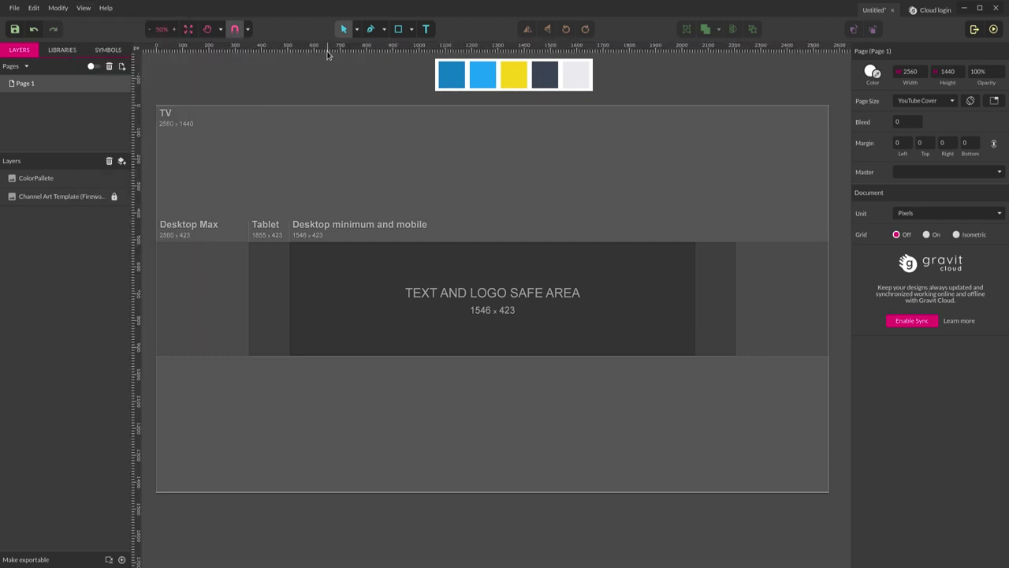
Place guide lines along all four edges of the text and logo safe area, and hide the Channel Art Template layer.
left_click_drag(328, 53, 322, 244)
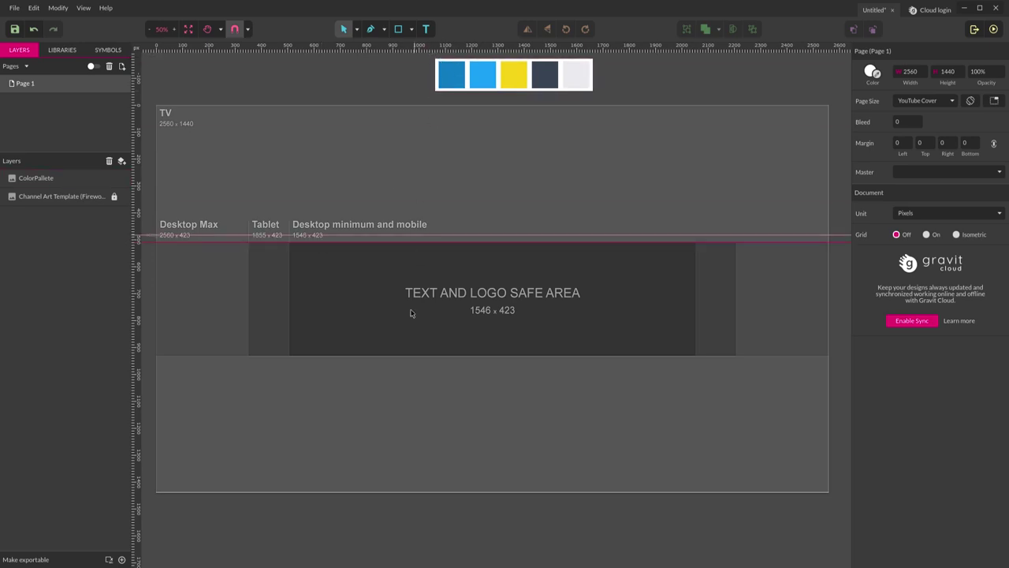
left_click_drag(410, 313, 429, 355)
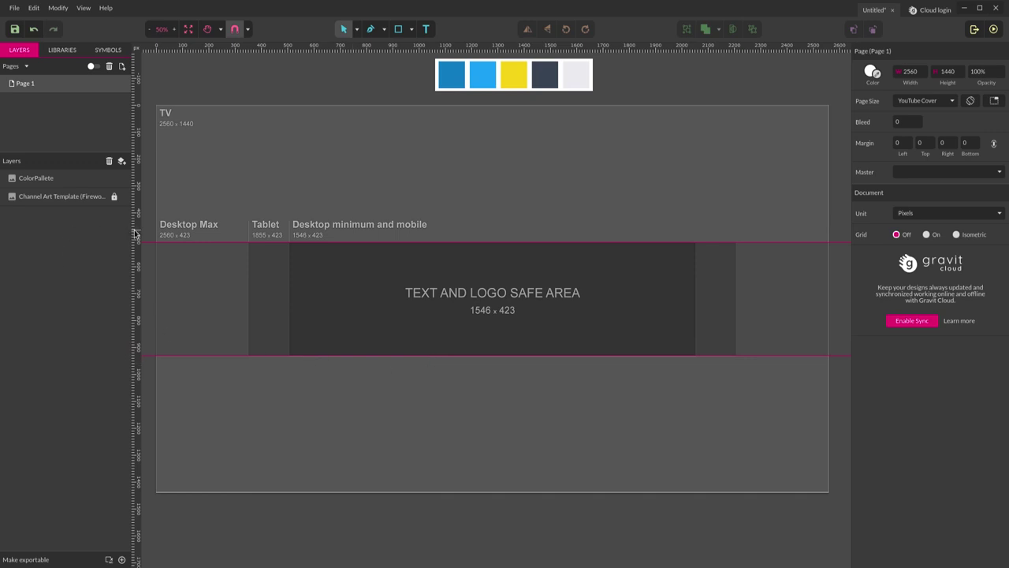
left_click_drag(135, 234, 290, 252)
left_click_drag(138, 207, 695, 249)
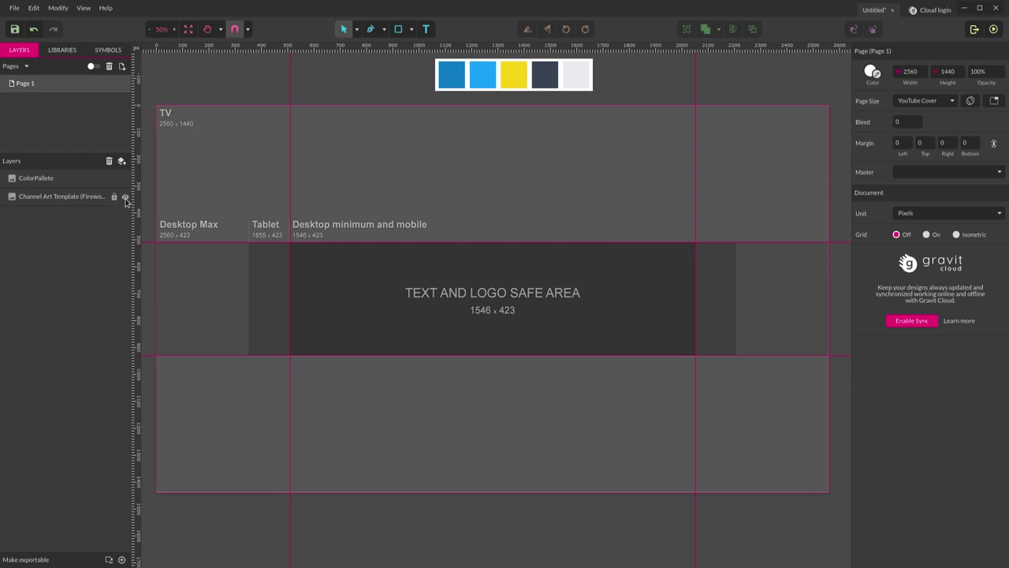
left_click(124, 196)
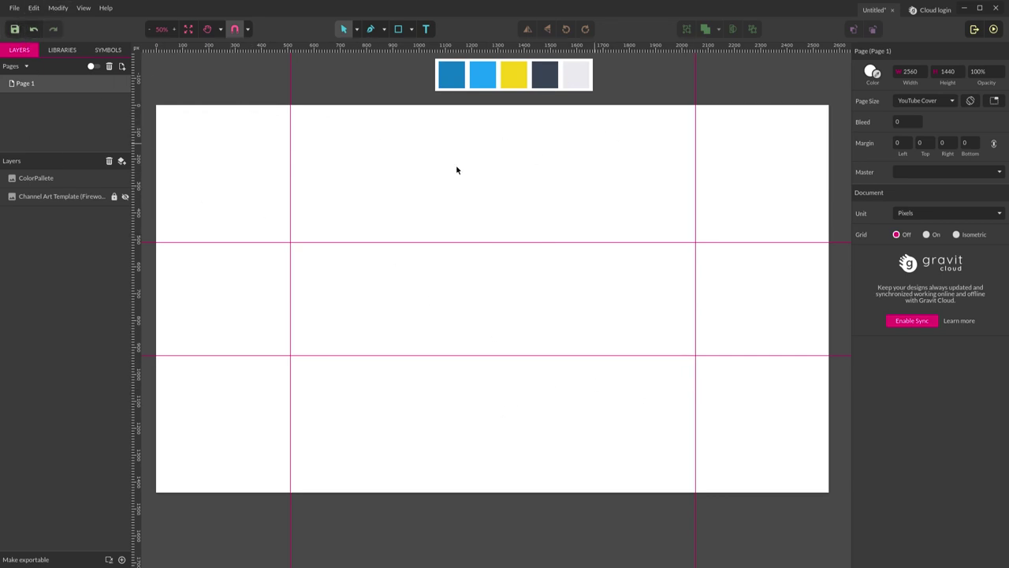
Place the photo ux-788002_1920.jpg on the page.
left_click(14, 8)
mouse_move(130, 165)
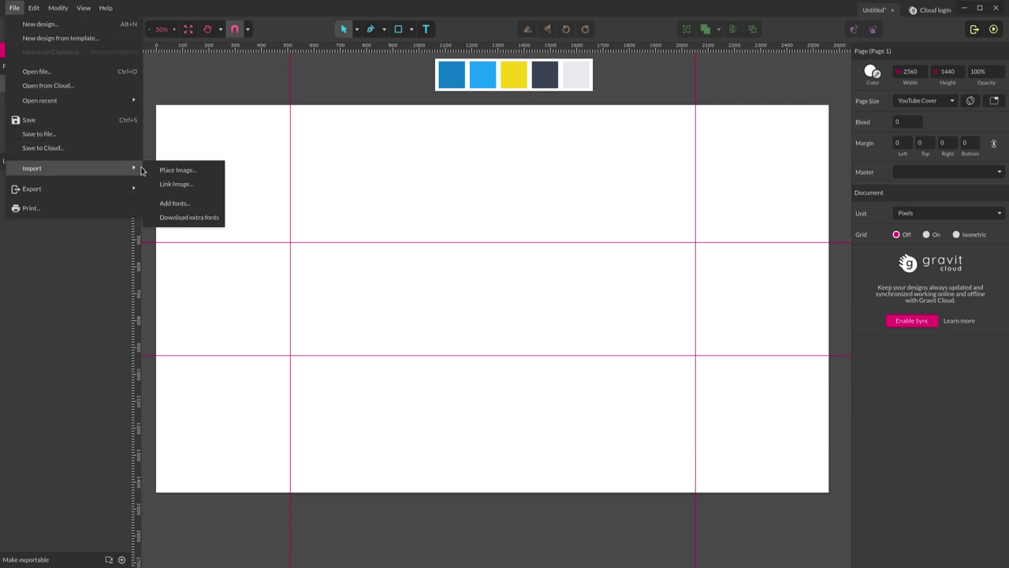
left_click(163, 172)
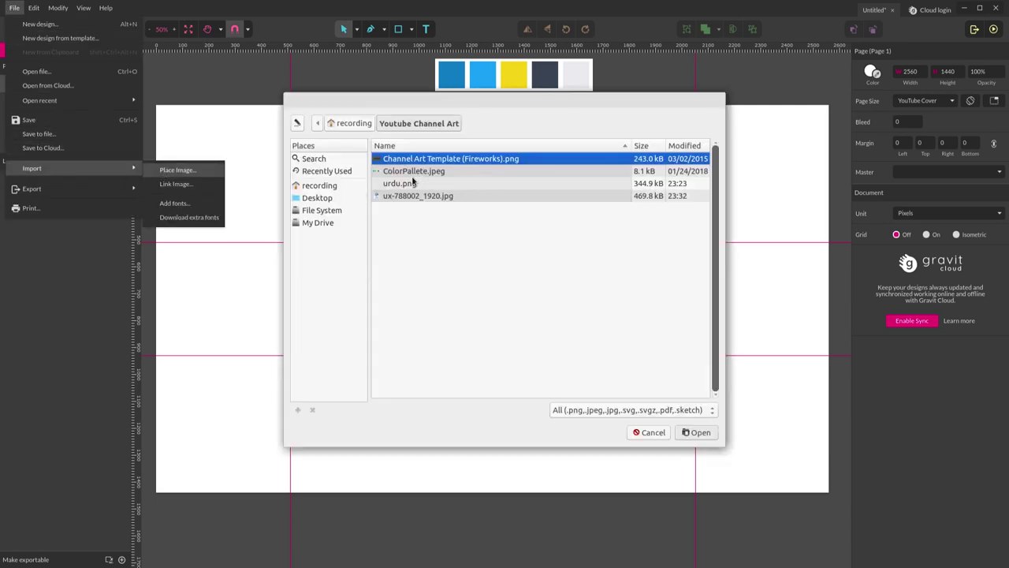
left_click(406, 201)
double_click(406, 197)
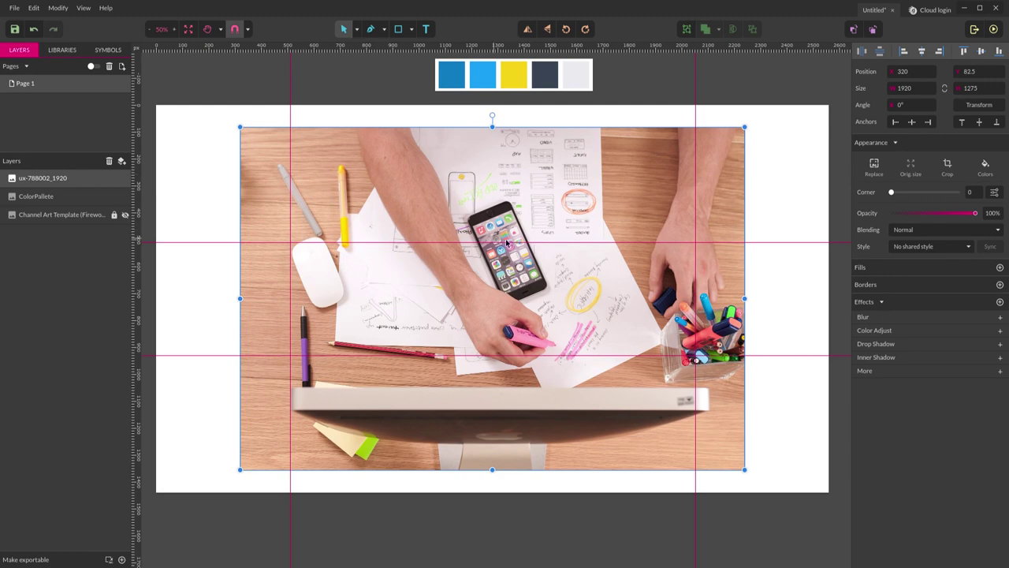
Enlarge the photo to about 2900 × 1926 px and move it to about X -188, Y -170 to cover the page.
scroll(330, 344, "down", 3)
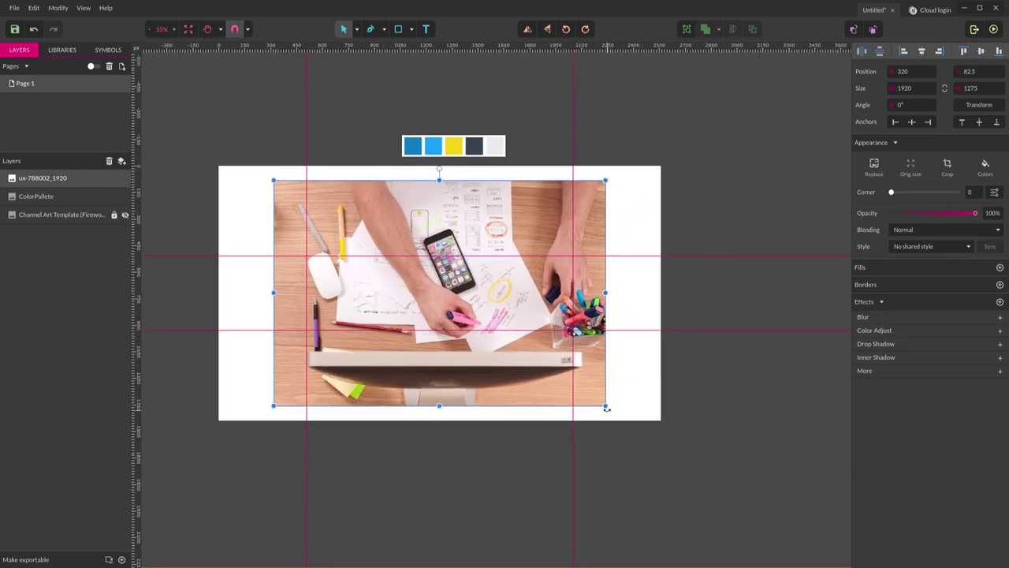
left_click_drag(606, 406, 774, 521)
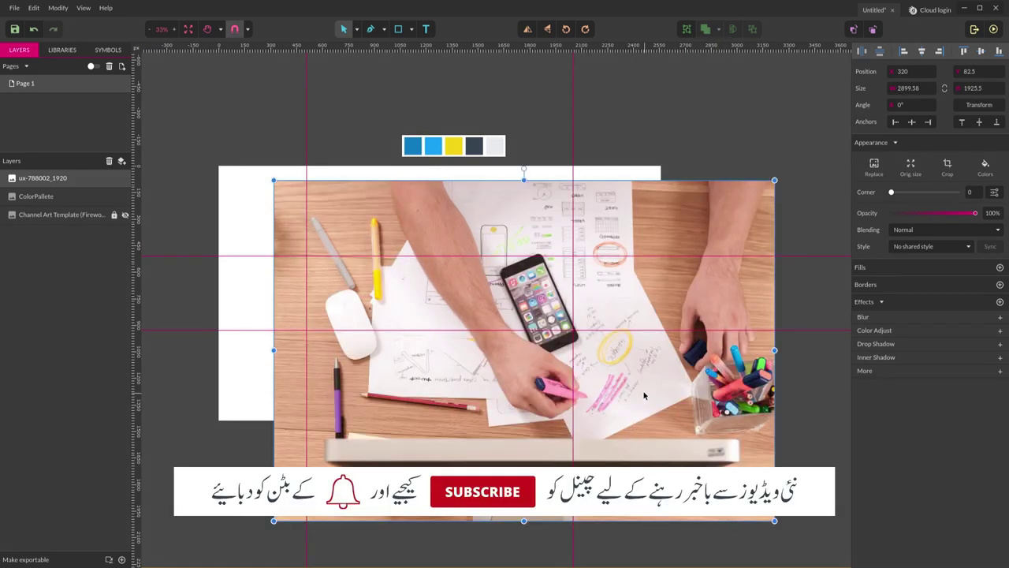
left_click_drag(643, 396, 564, 354)
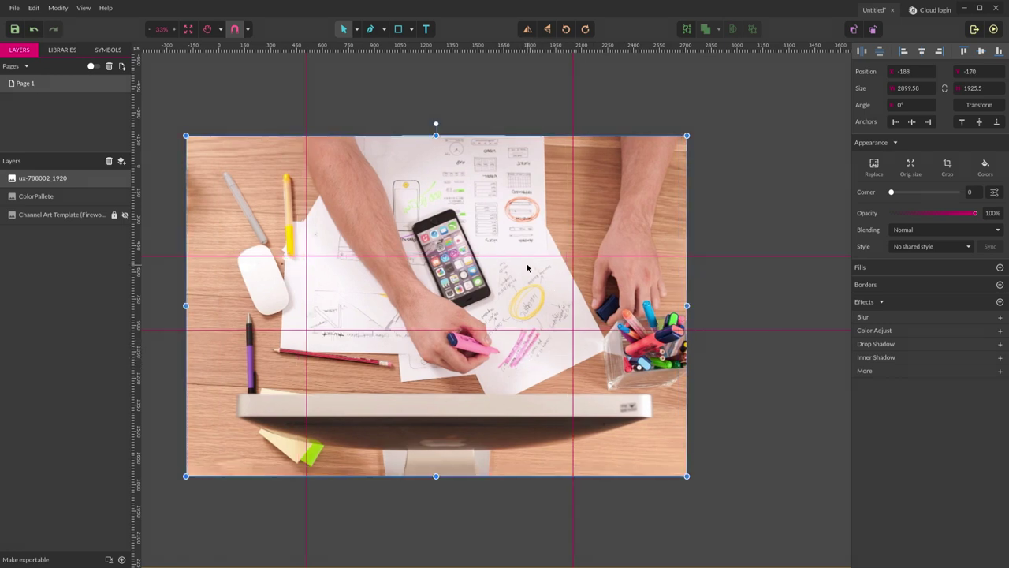
left_click(730, 181)
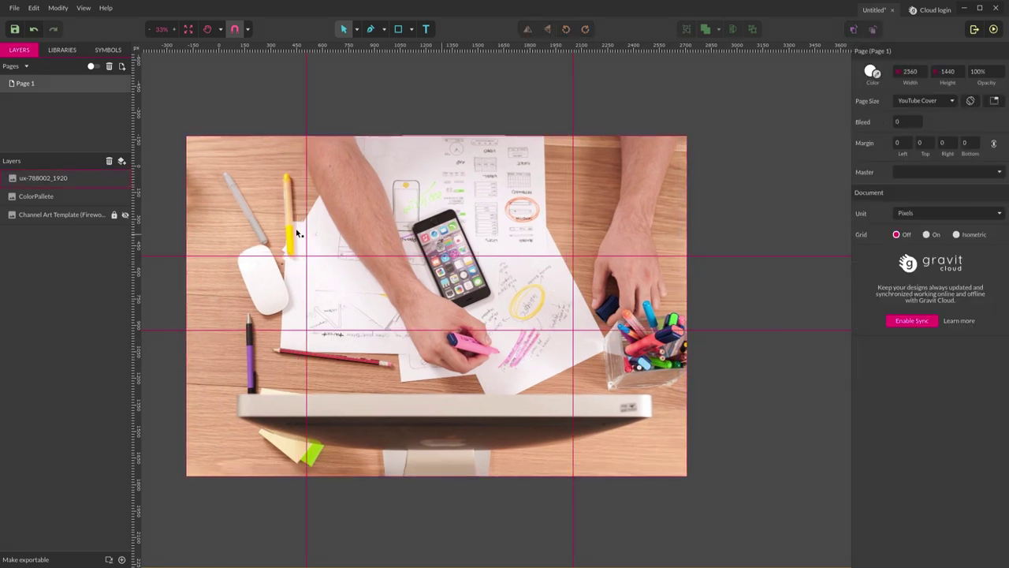
Set the view mode to Output View.
left_click(83, 9)
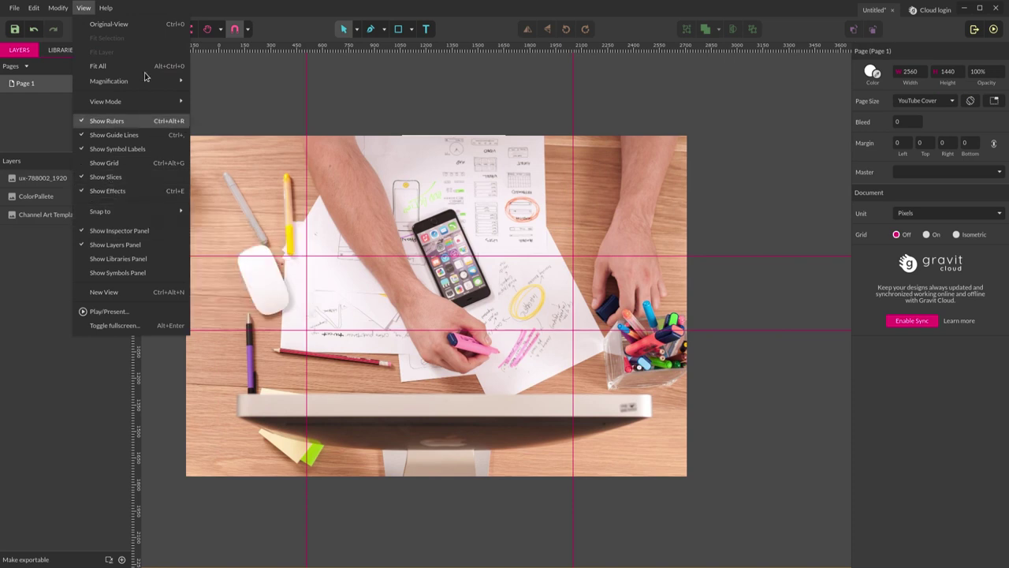
mouse_move(170, 100)
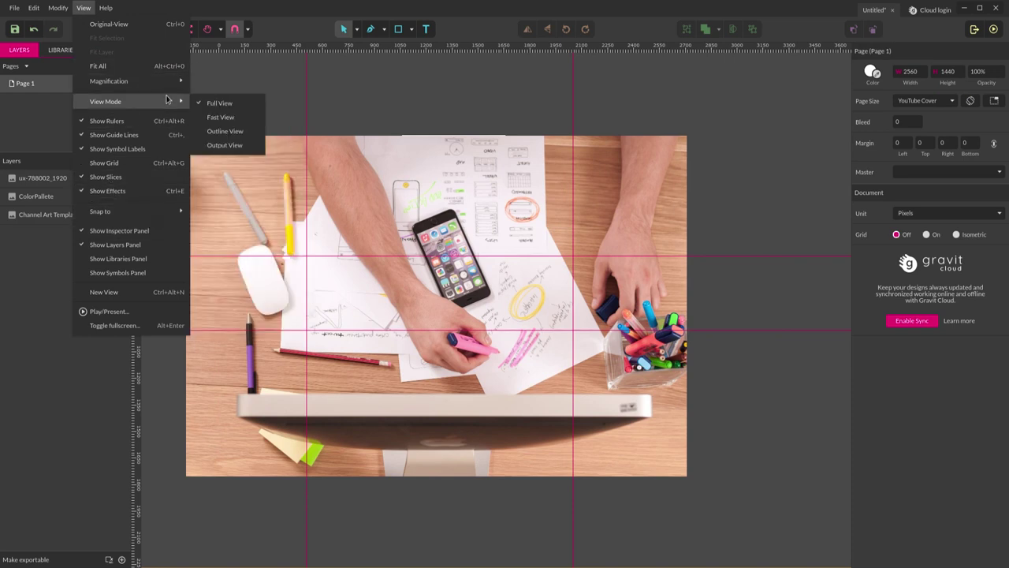
left_click(225, 145)
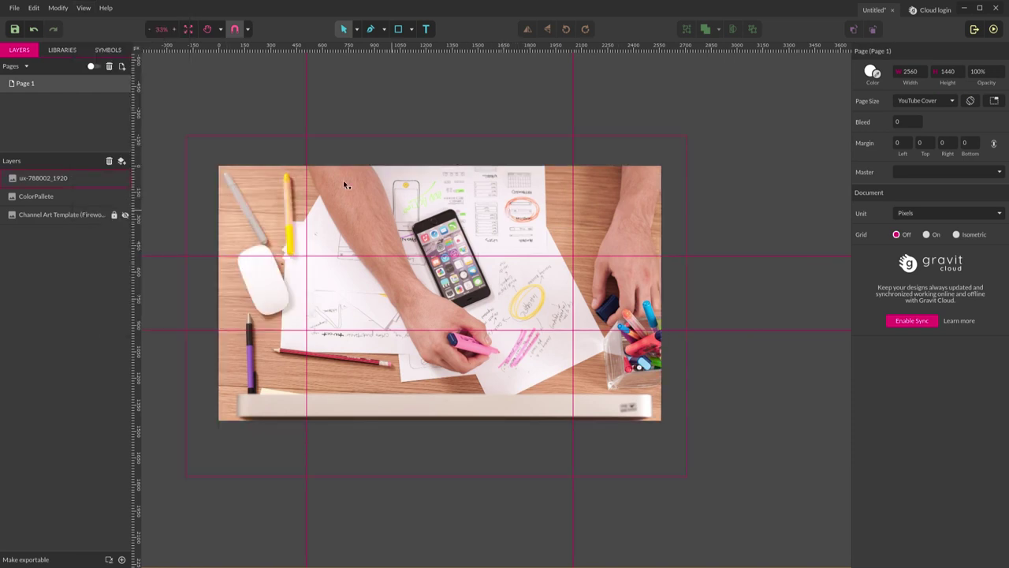
Move the ColorPallete image inside the page near its upper-left corner, at about X 125, Y 50.
left_click(29, 197)
left_click_drag(435, 158, 273, 198)
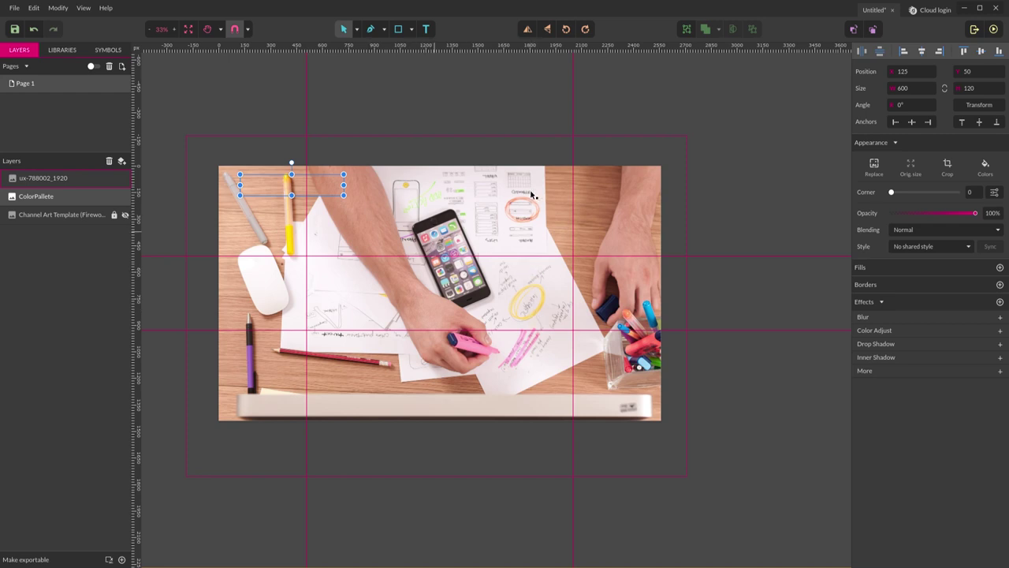
Shift the desk photo slightly down and right over the page, to about X -170, Y -112.
left_click(44, 179)
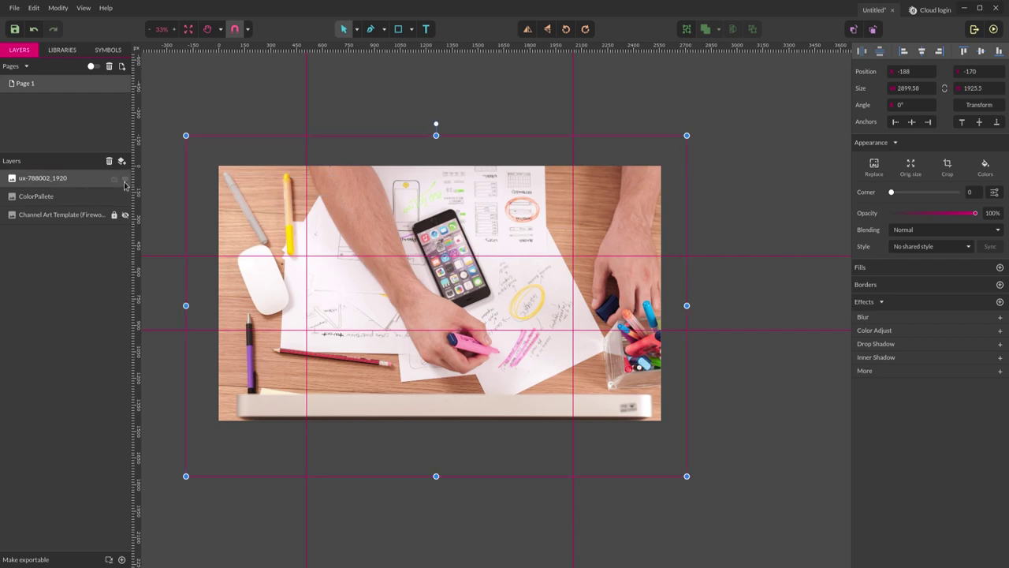
left_click_drag(477, 214, 479, 218)
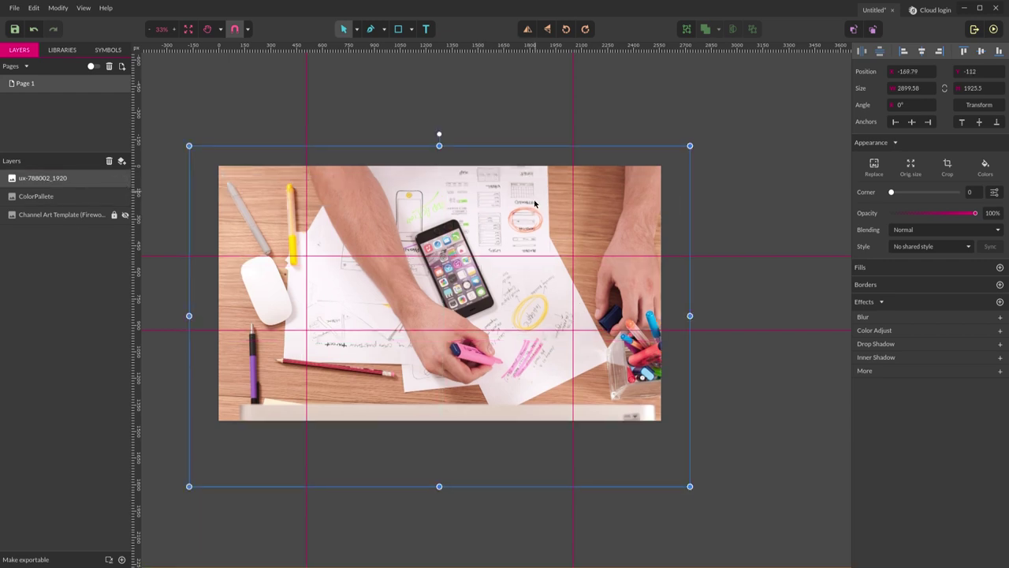
Enlarge the desk photo to about 3138 × 2084 px and position it at about X -14, Y -13 to cover the page.
mouse_move(535, 204)
left_mouse_down()
mouse_move(539, 218)
mouse_move(523, 213)
mouse_move(548, 213)
left_mouse_up()
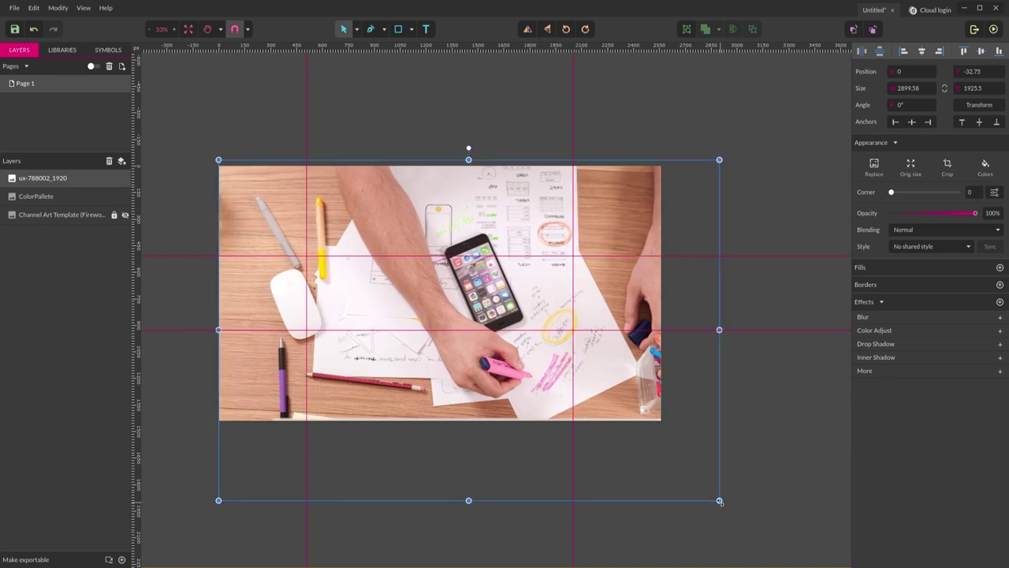
left_click_drag(719, 500, 746, 526)
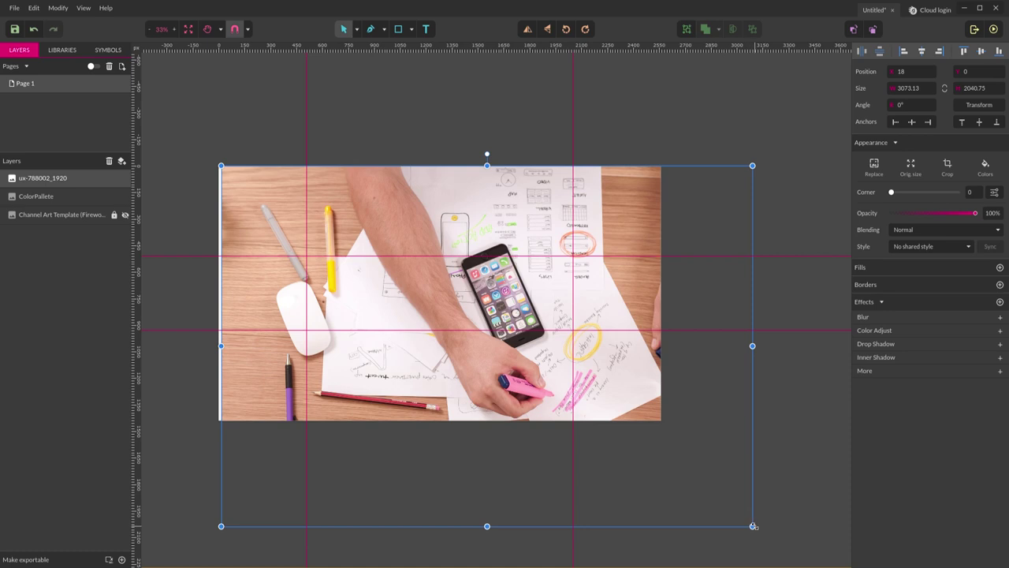
left_click_drag(221, 165, 209, 158)
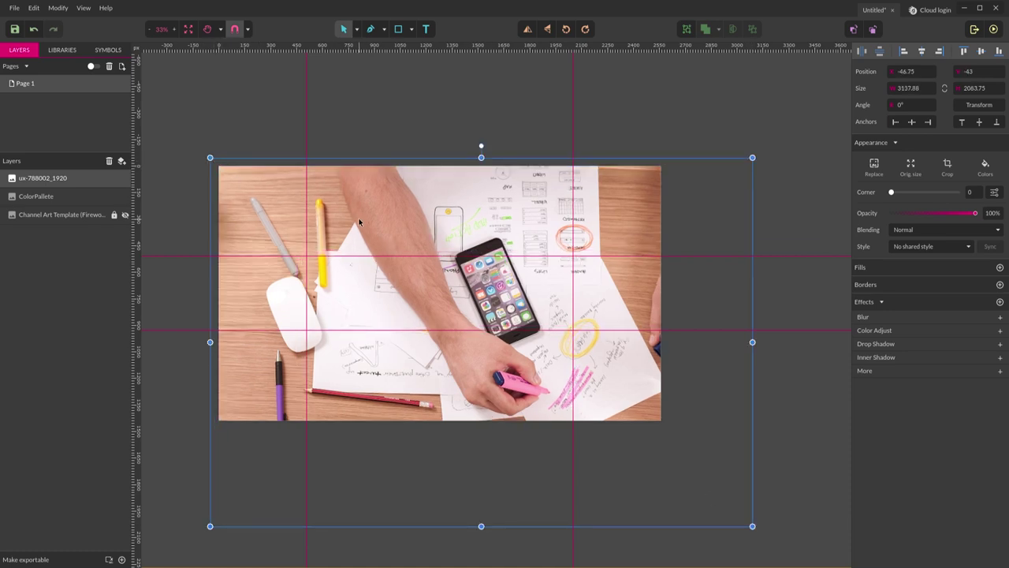
left_click_drag(359, 222, 373, 225)
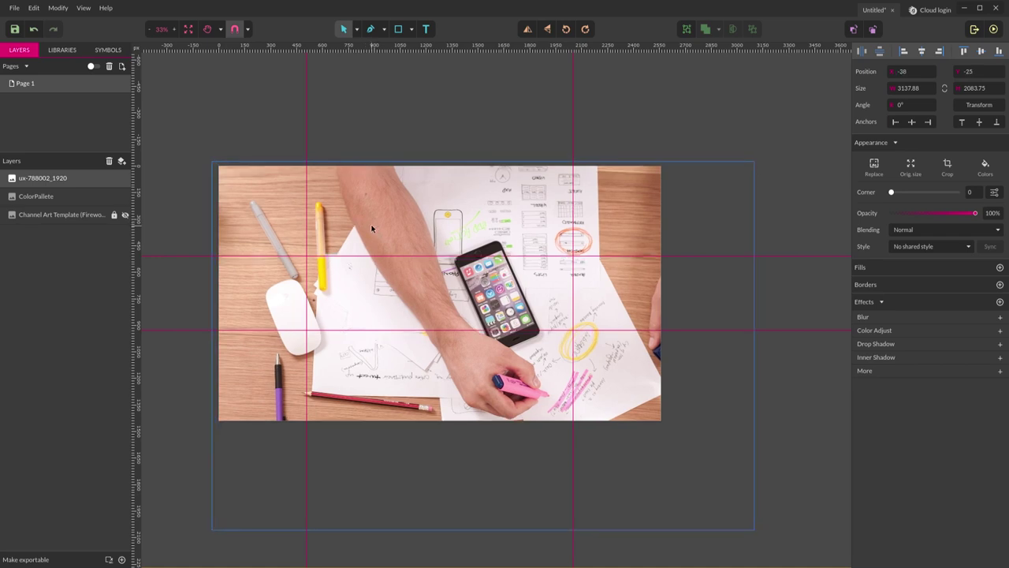
left_click(685, 120)
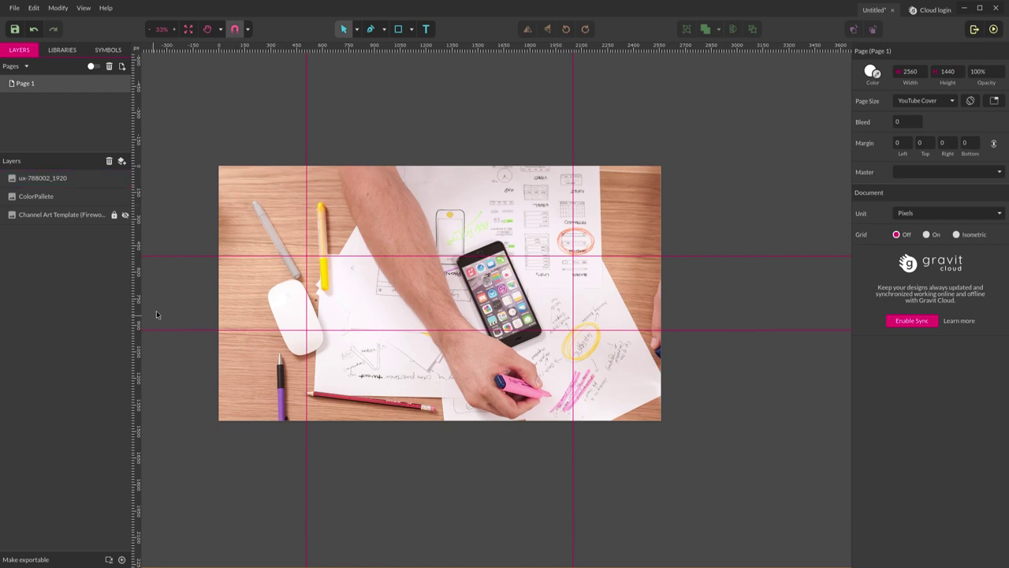
Align the desk photo with the page's upper-left corner at X 0, Y 0 and lock its layer.
scroll(170, 281, "up", 3)
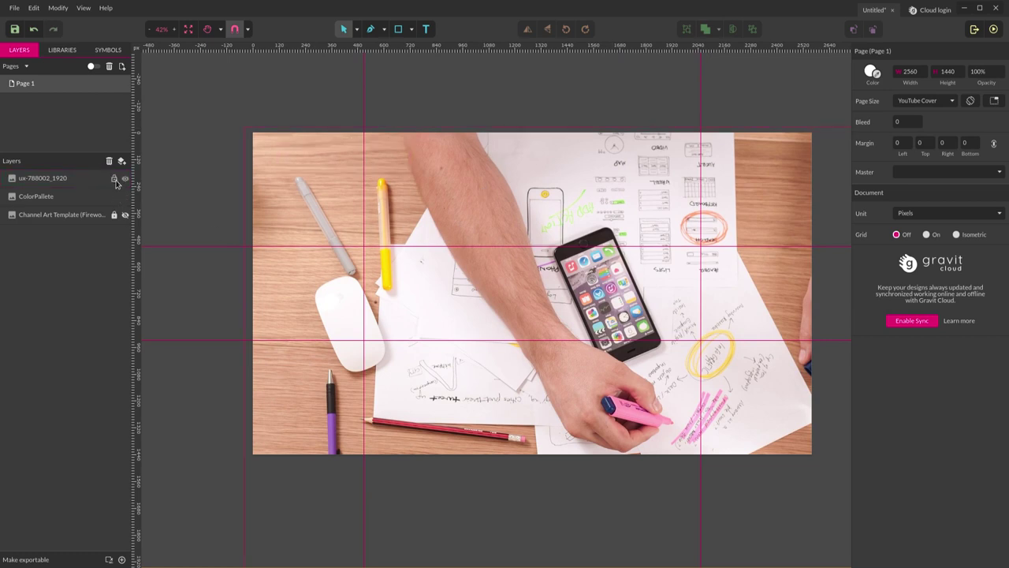
left_click(281, 177)
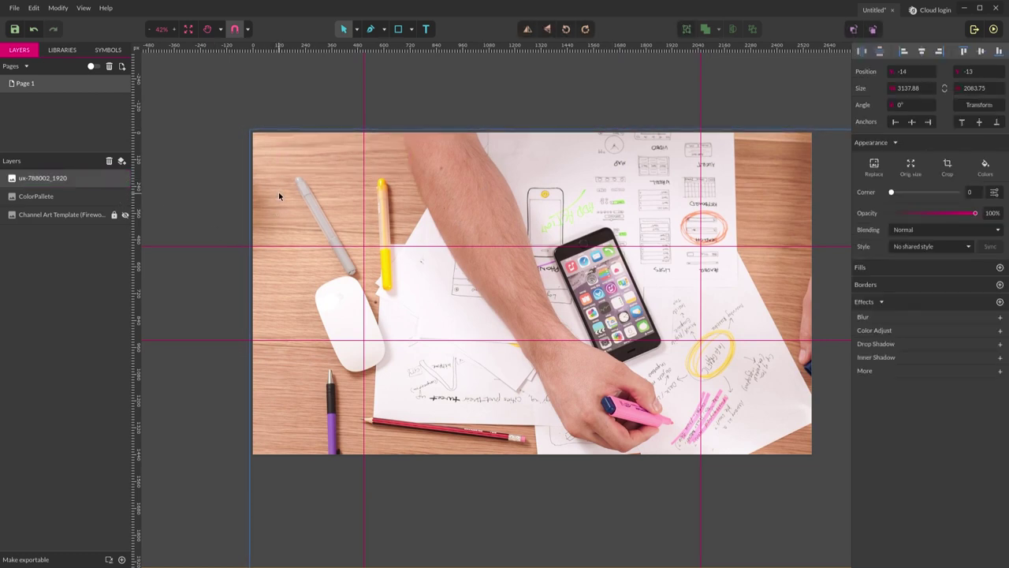
left_click_drag(280, 193, 282, 198)
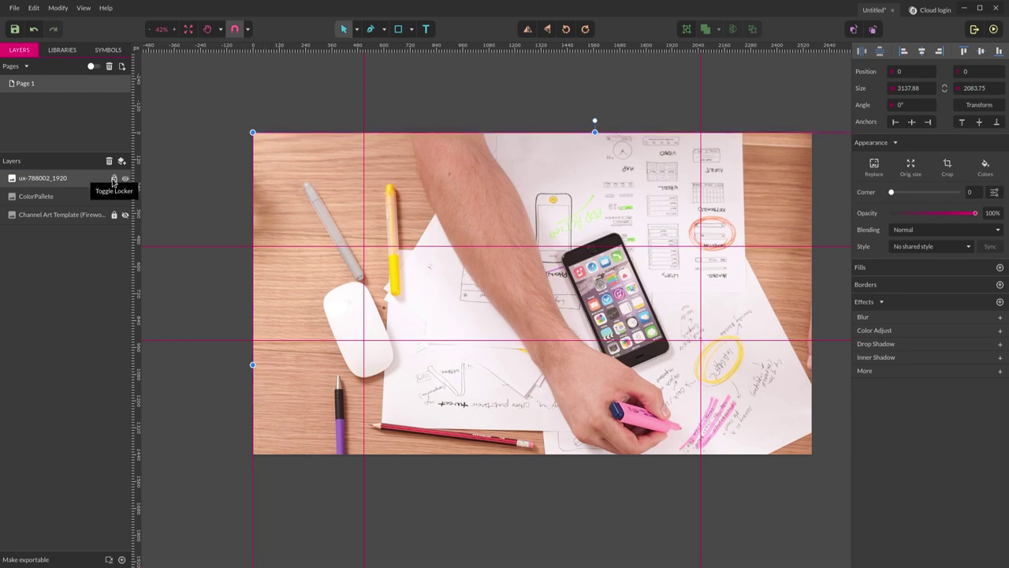
left_click(114, 180)
Bring the ColorPallete image above the photo layer and reposition it to about X -90, Y 91.
left_click_drag(63, 197, 63, 174)
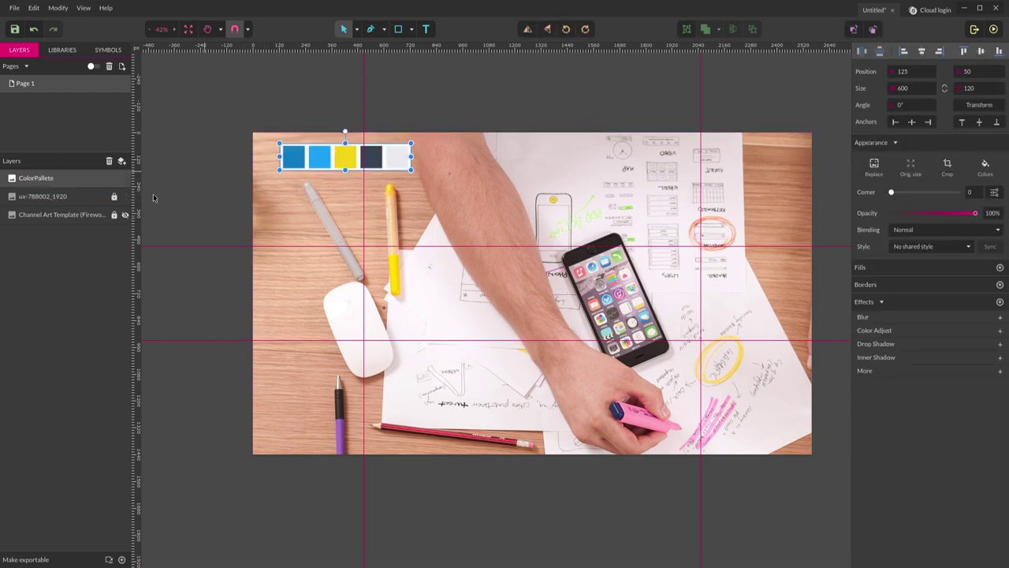
left_click_drag(347, 132, 257, 209)
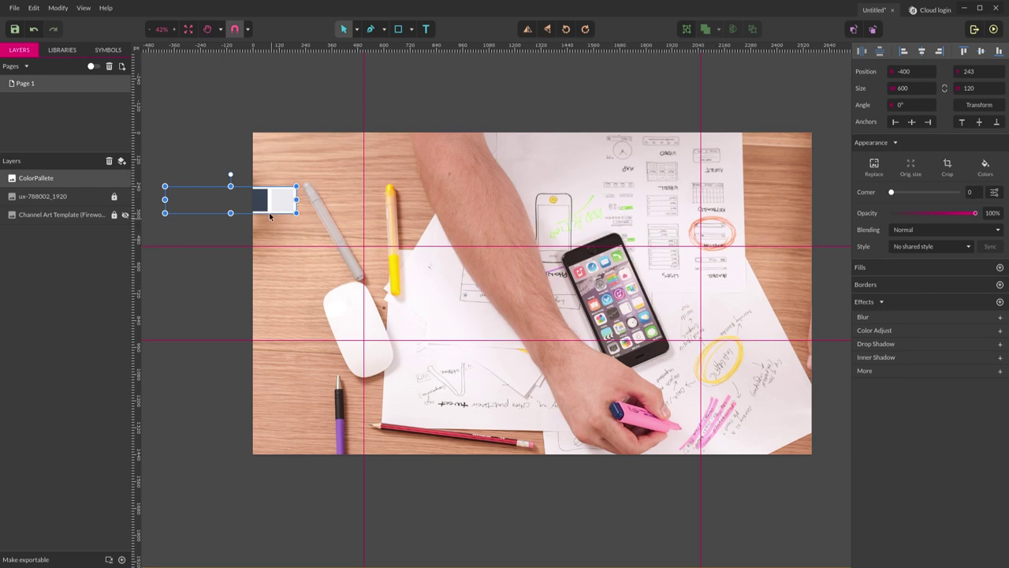
left_click_drag(292, 187, 313, 190)
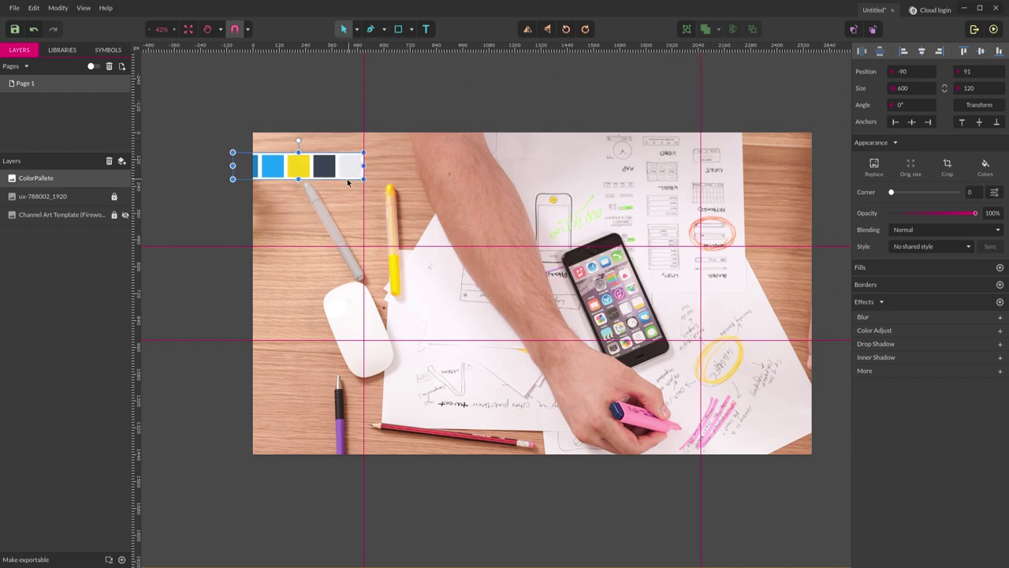
Draw a rectangle covering the whole page, about 2624 × 1570 px at about X -51, Y -41.
left_click(398, 31)
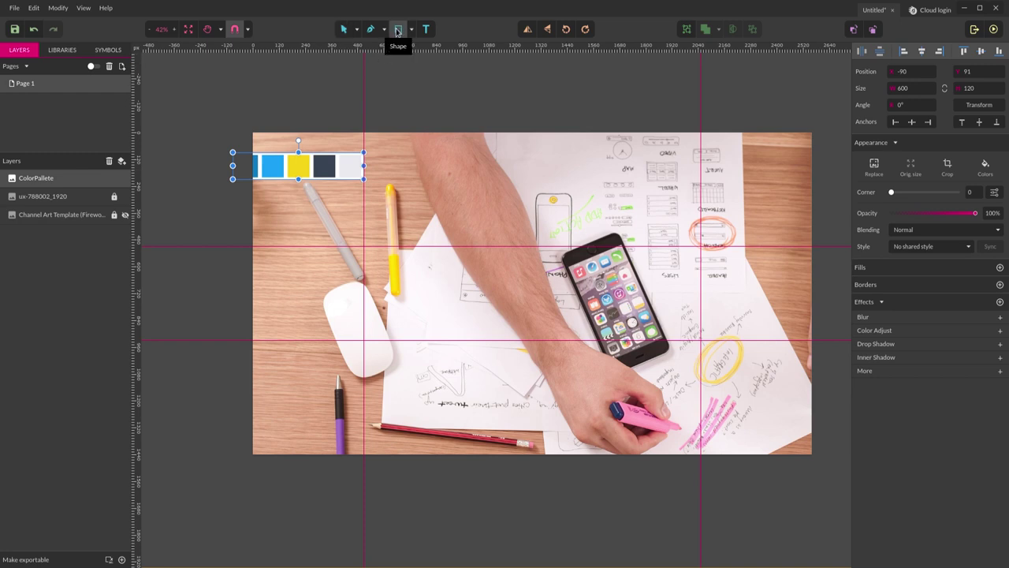
left_click(411, 30)
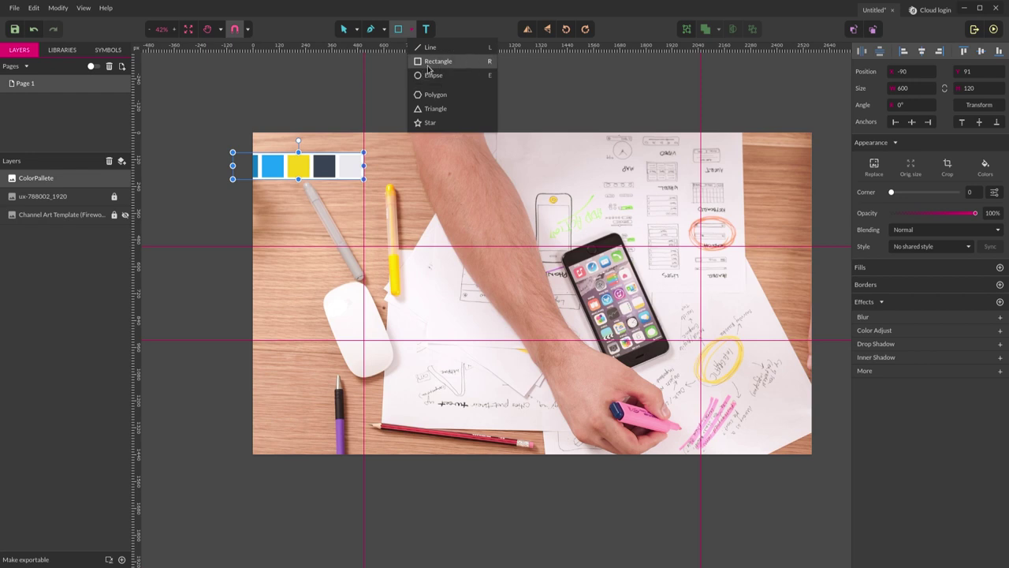
left_click(454, 62)
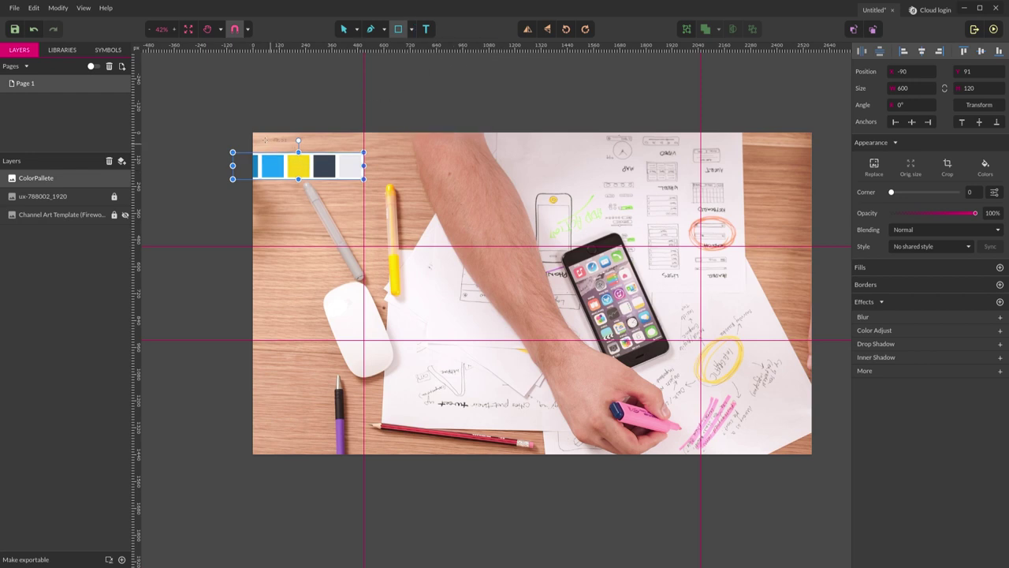
left_click_drag(253, 133, 826, 482)
left_click_drag(423, 354, 411, 343)
Bring the ColorPallete image above the rectangle and fill the rectangle with the palette's dark slate blue.
left_click_drag(45, 199, 45, 178)
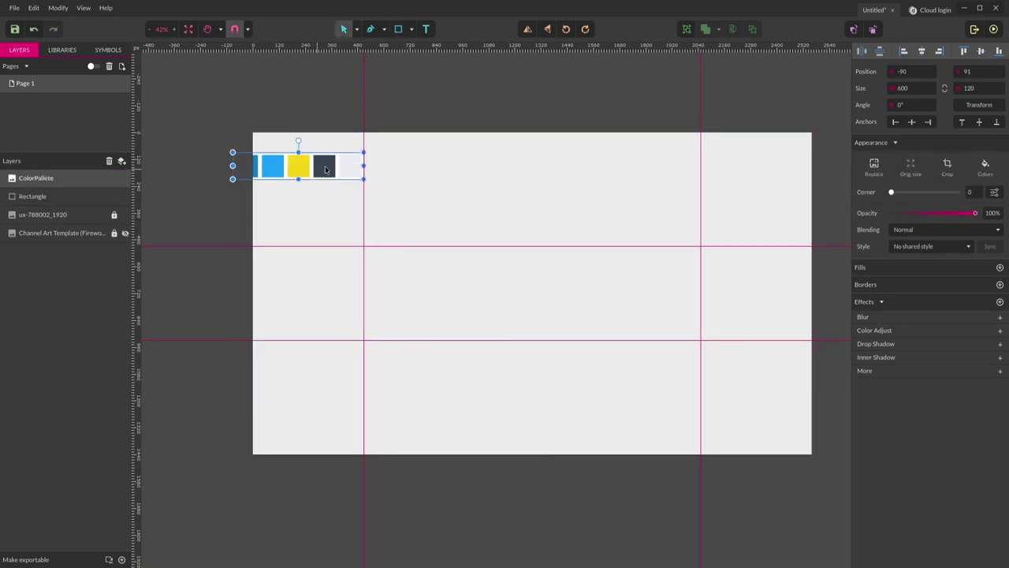
left_click(599, 181)
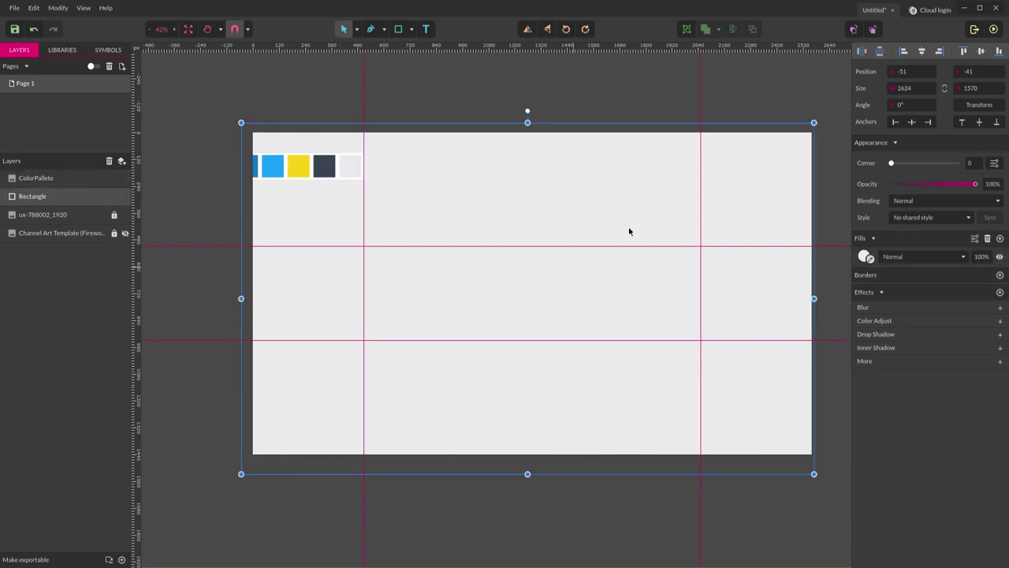
left_click_drag(866, 257, 321, 167)
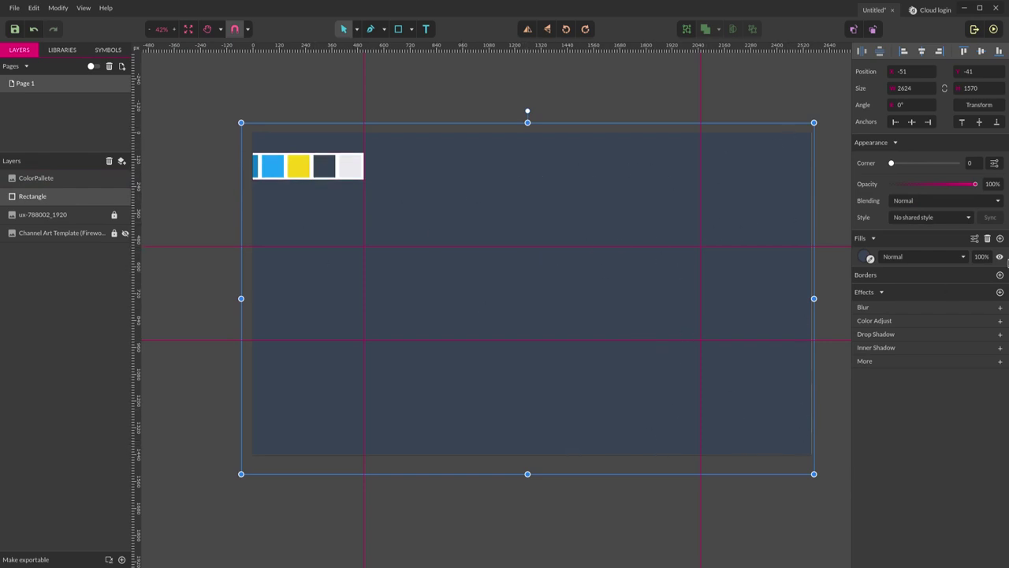
Set the dark rectangle's opacity to 95% so the photo shows through faintly.
mouse_move(974, 184)
left_mouse_down()
mouse_move(937, 185)
mouse_move(959, 184)
left_mouse_up()
left_click(991, 185)
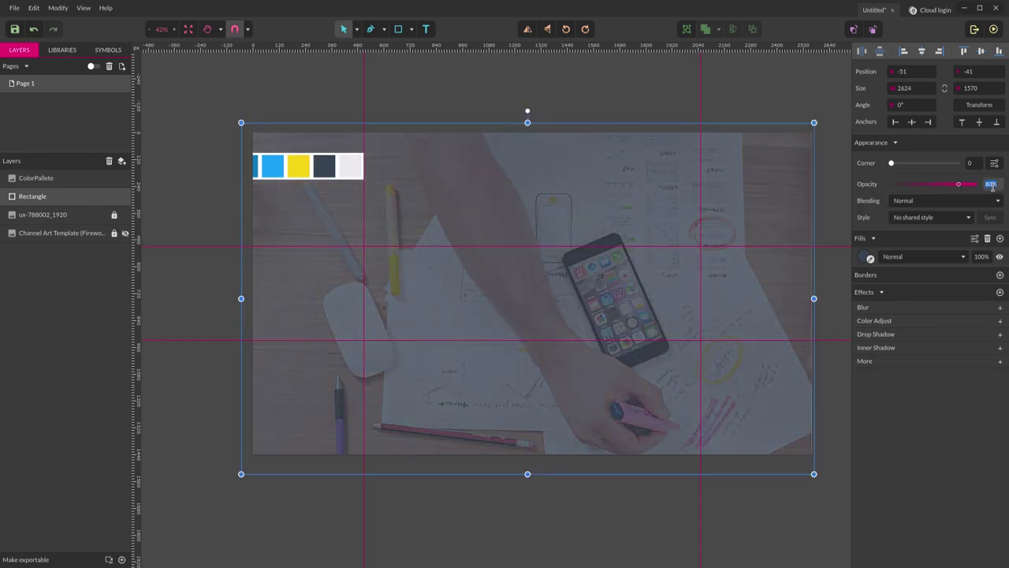
key("Return")
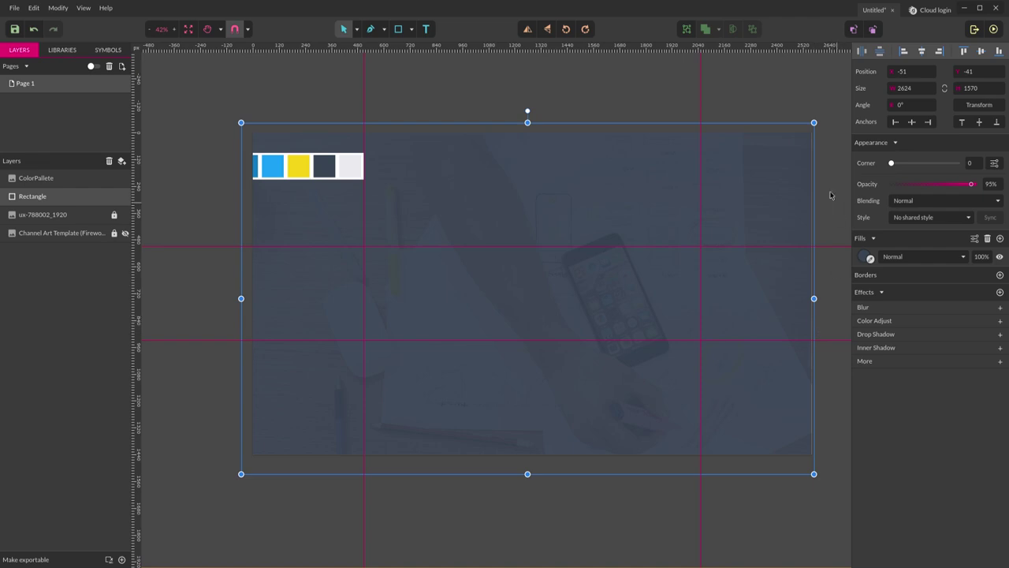
Move the ColorPallete image off the page above its upper-left corner, to about X -285, Y -224.
left_click(586, 106)
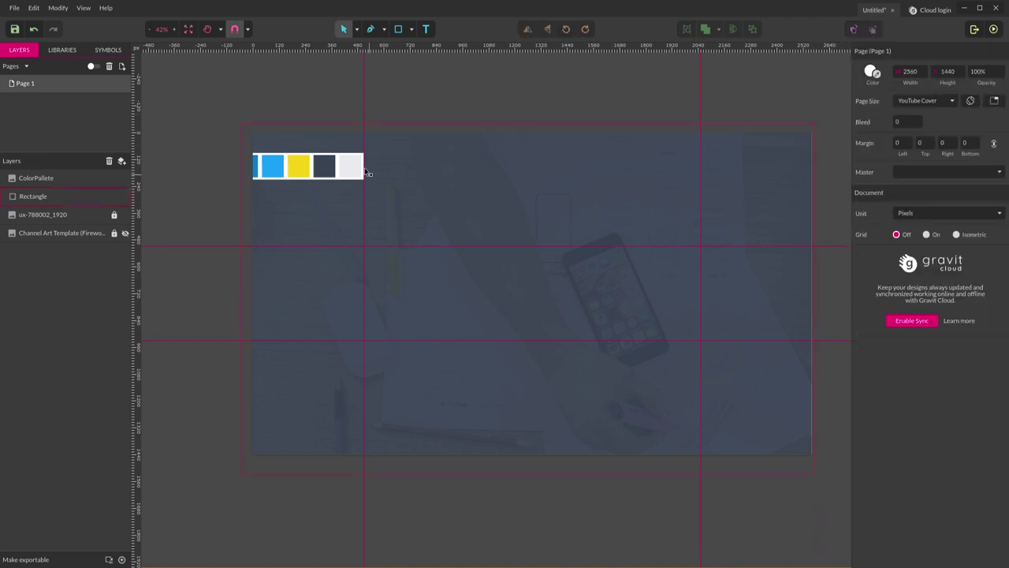
left_click(359, 167)
left_click_drag(310, 166, 267, 95)
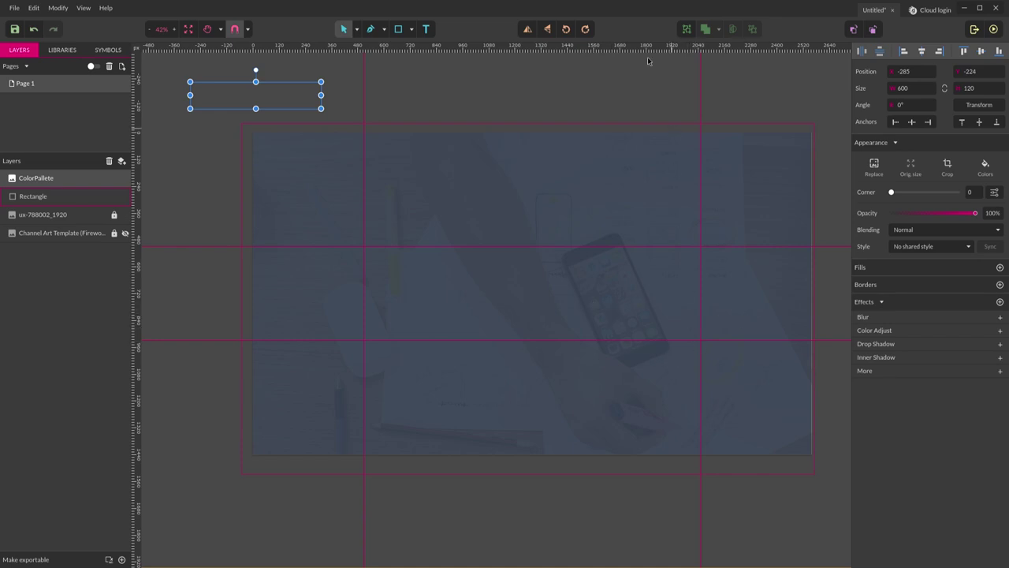
left_click(426, 30)
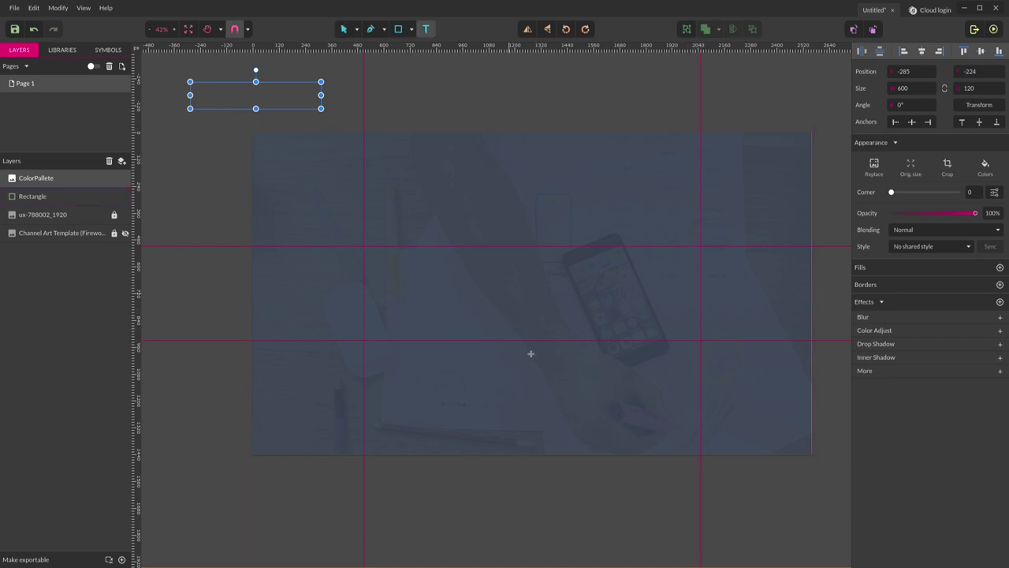
left_click(475, 313)
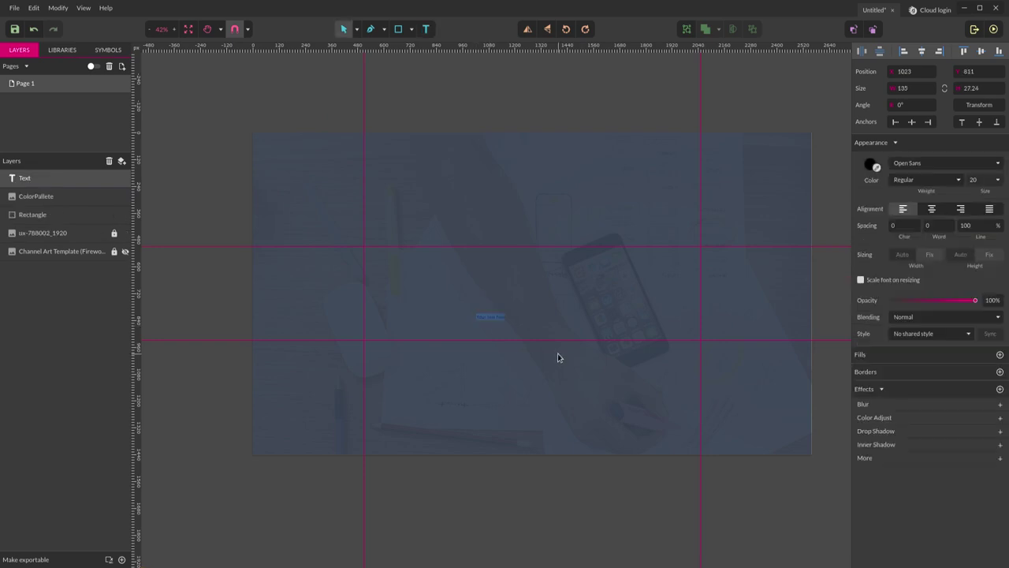
key("BackSpace")
key("Escape")
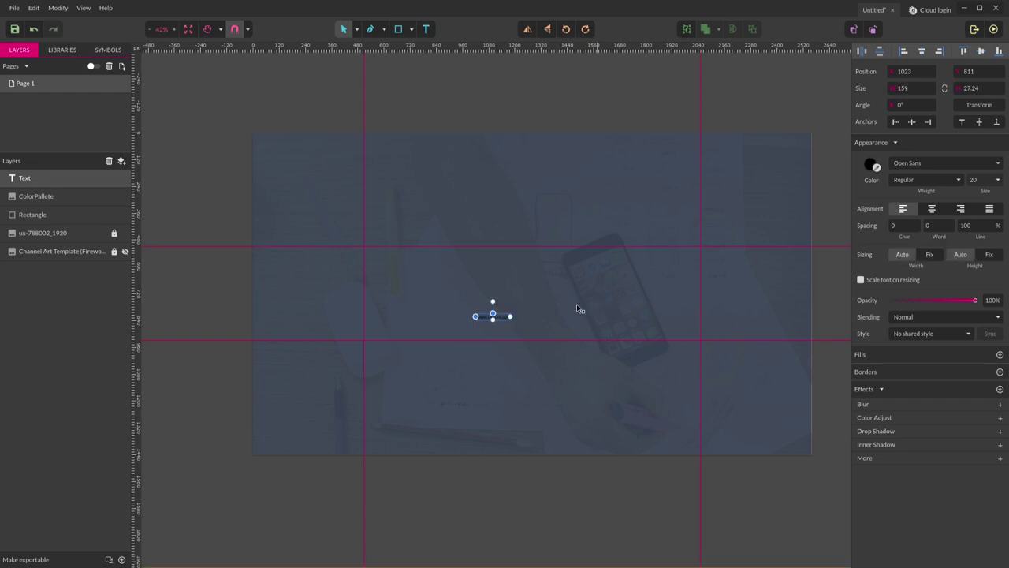
left_click(976, 180)
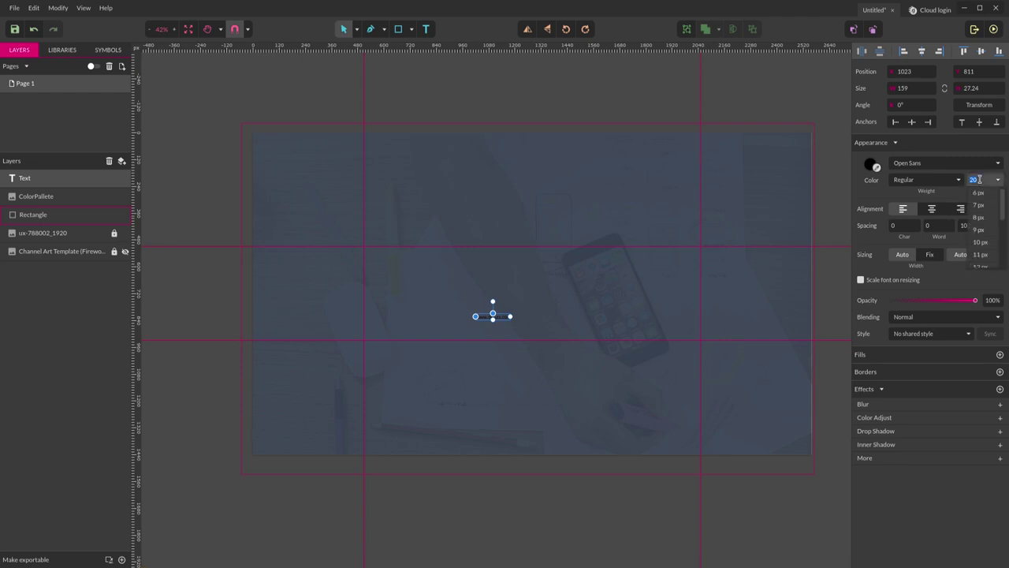
type("60")
key("Return")
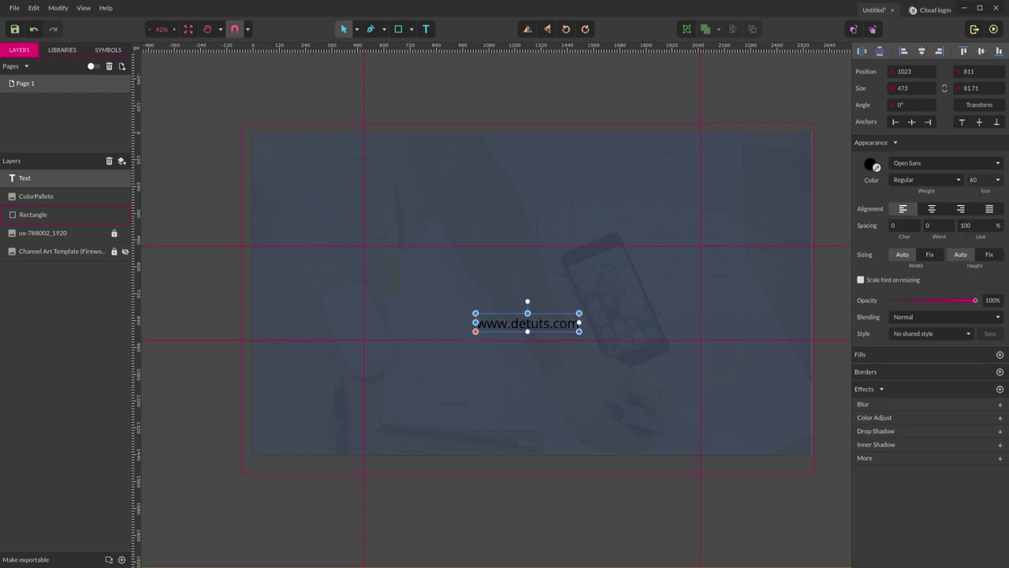
Set the font weight of "tuts" within the website text to Bold.
double_click(541, 327)
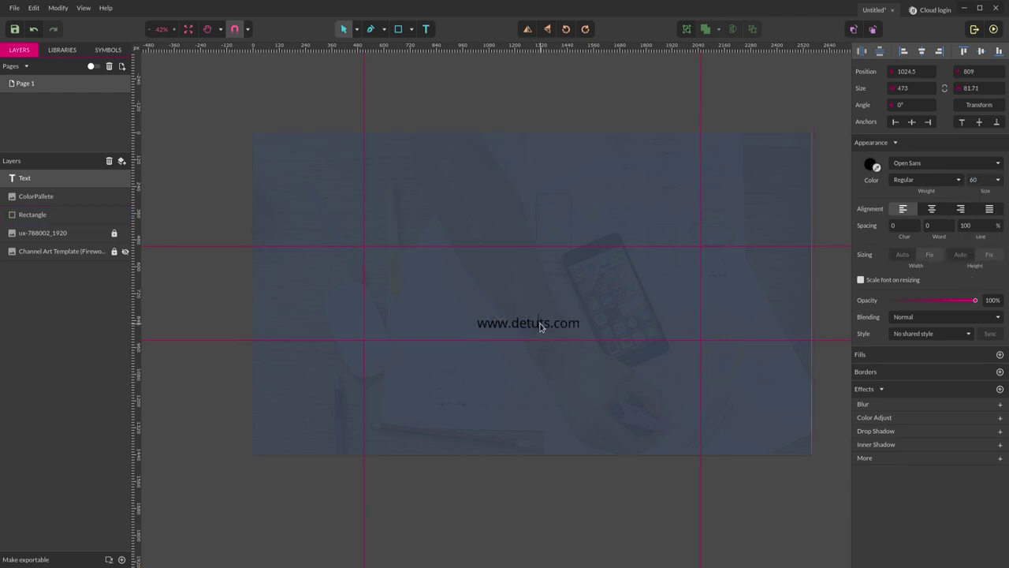
left_click_drag(529, 329, 550, 331)
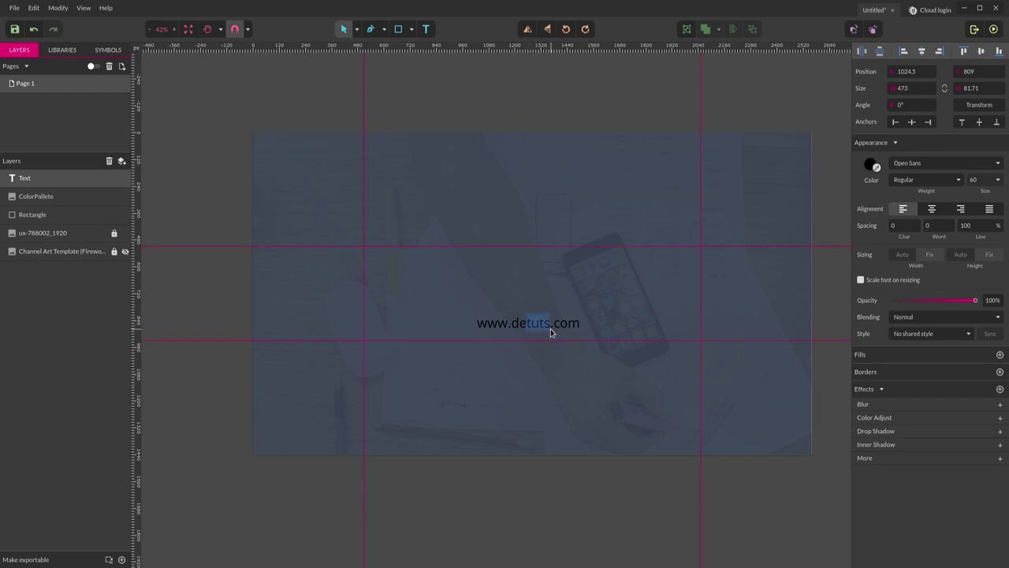
left_click(915, 180)
left_click(919, 254)
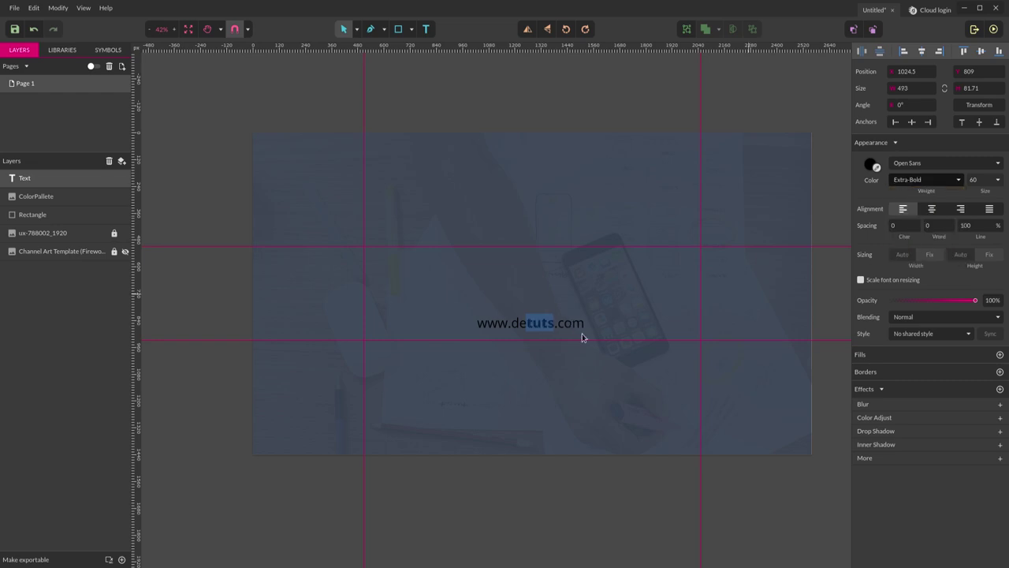
left_click(928, 179)
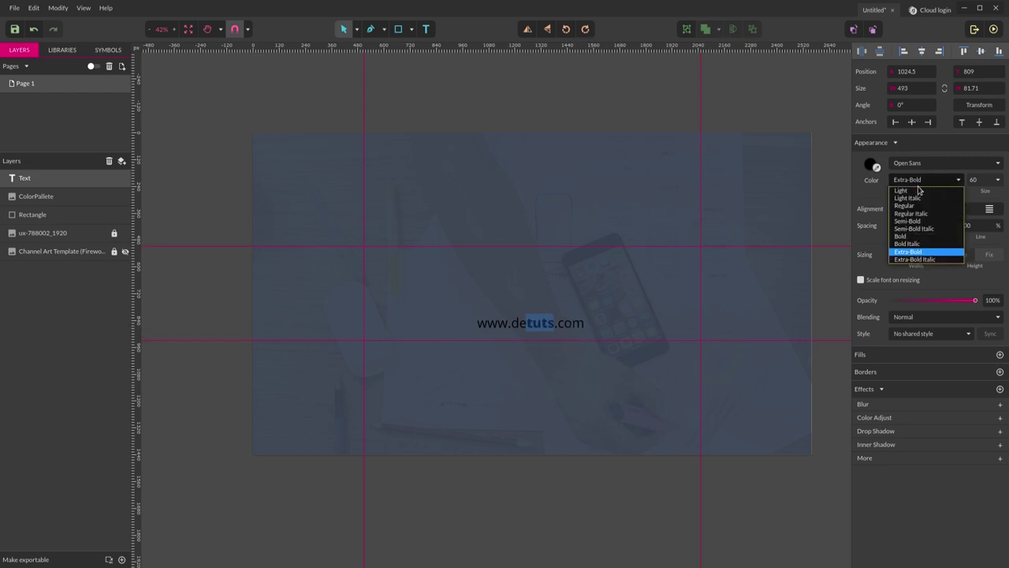
left_click(908, 237)
key("Escape")
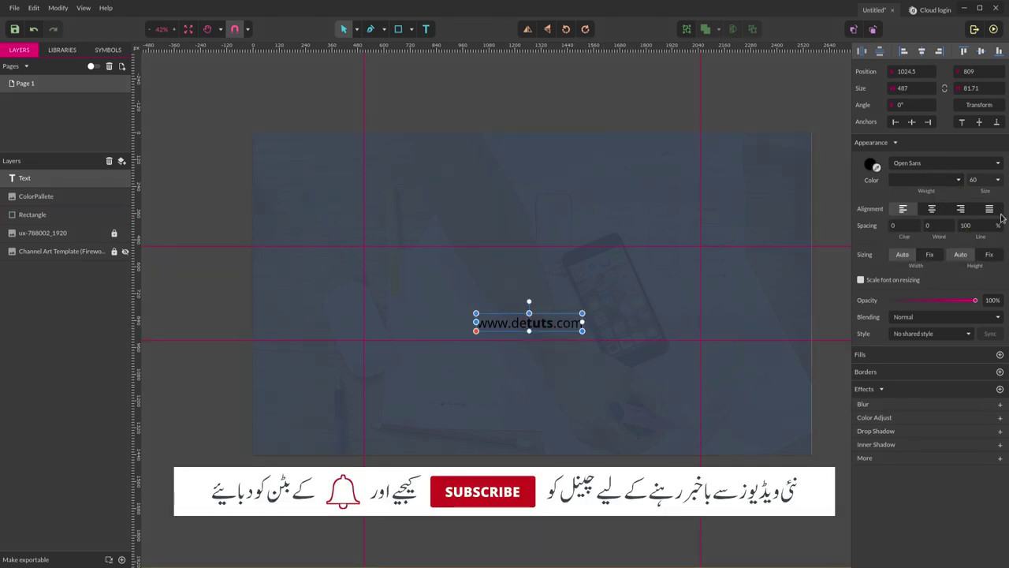
Colour the website text white and shift it slightly right to about X 1037, Y 809.
left_click(871, 166)
left_click_drag(887, 243, 776, 137)
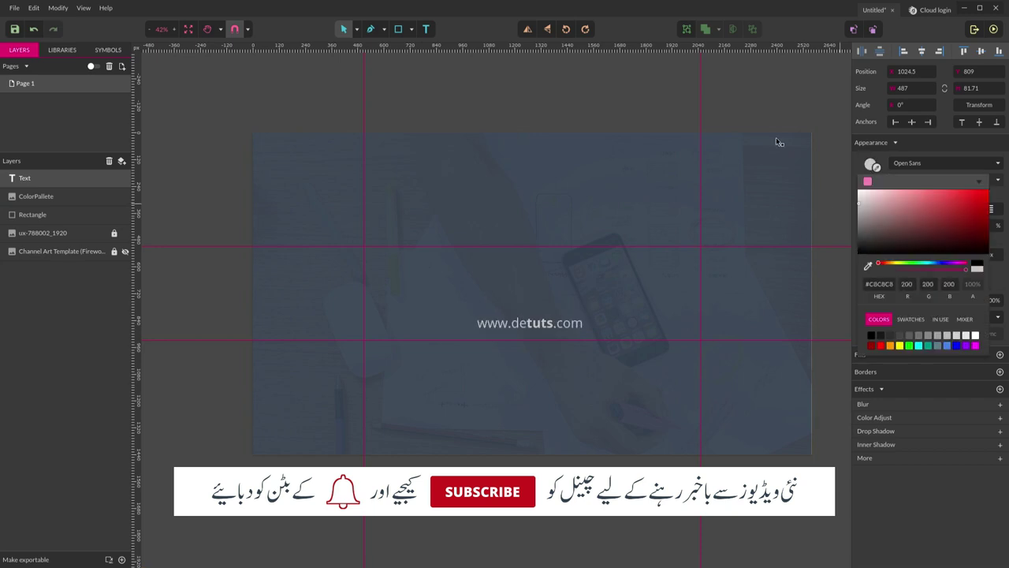
left_click(572, 90)
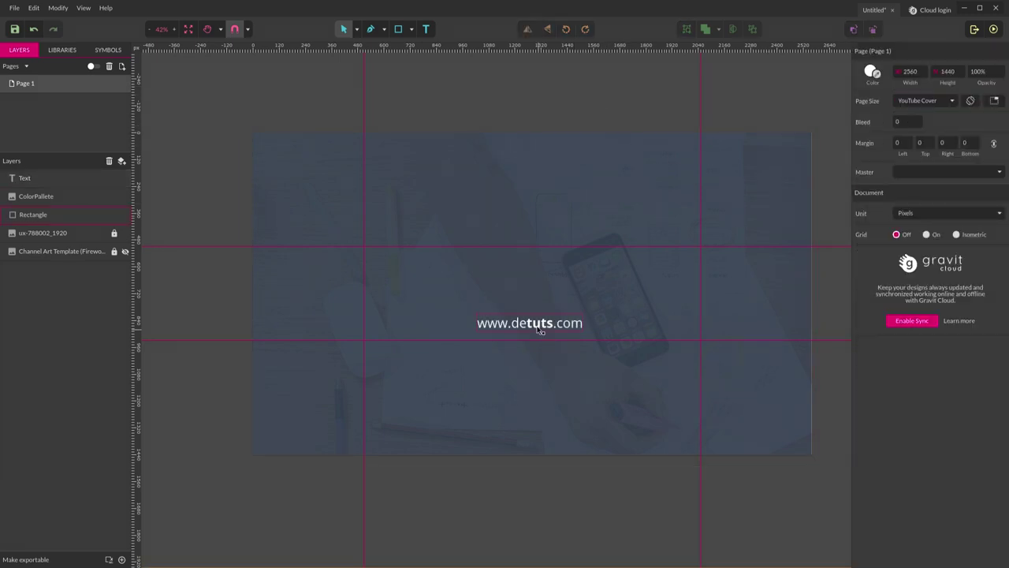
left_click(541, 331)
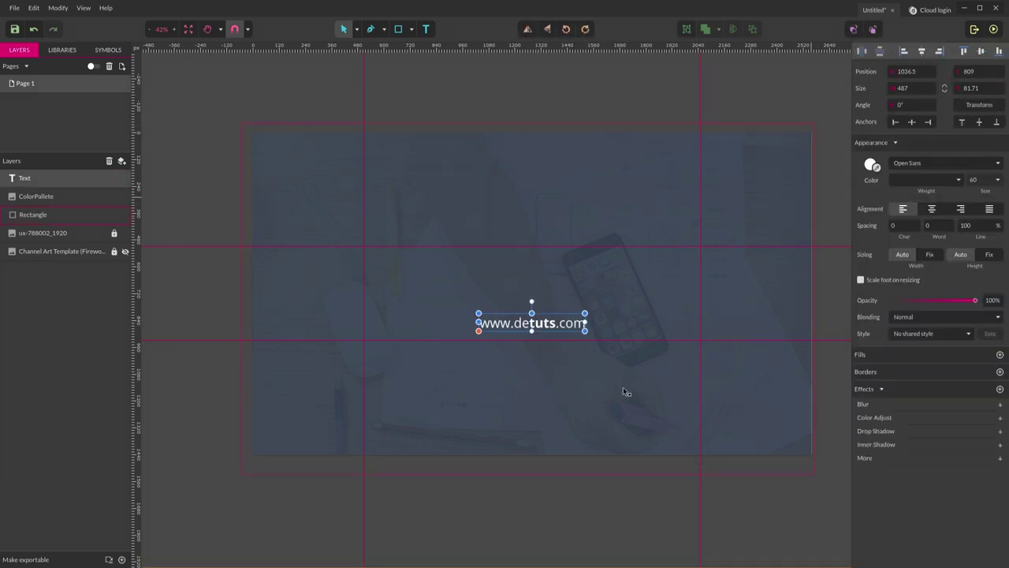
left_click(526, 546)
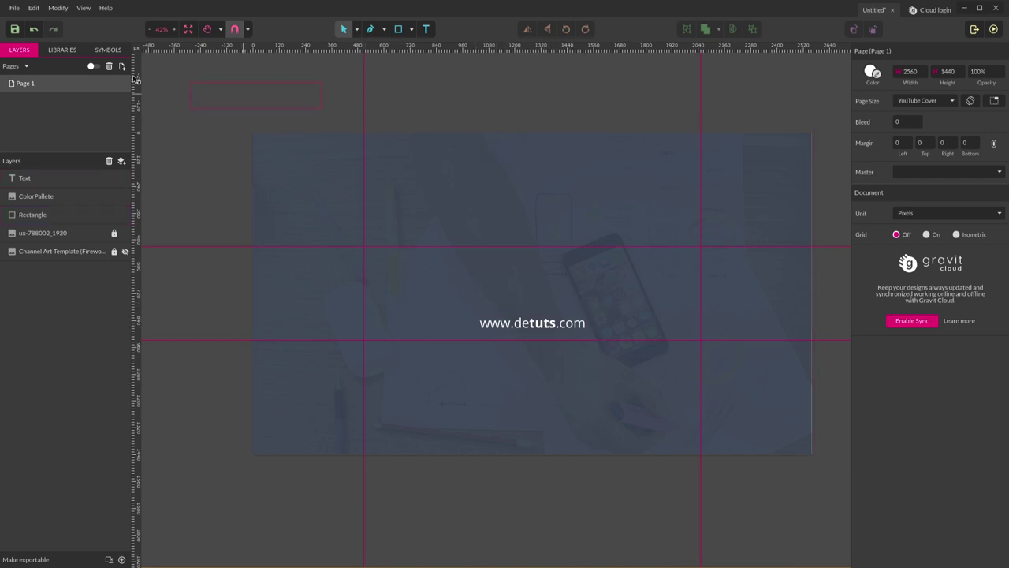
left_click(50, 3)
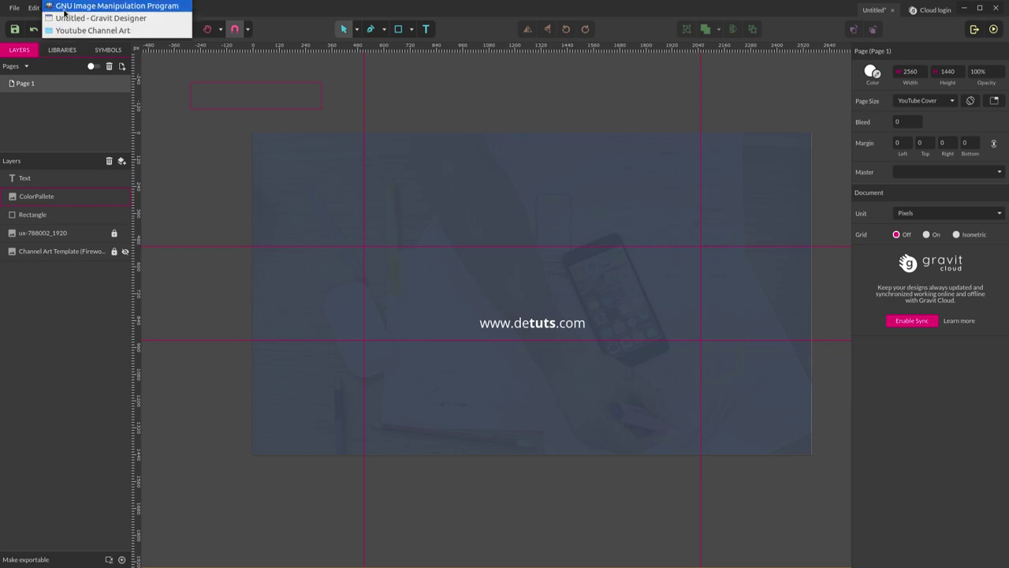
left_click(87, 5)
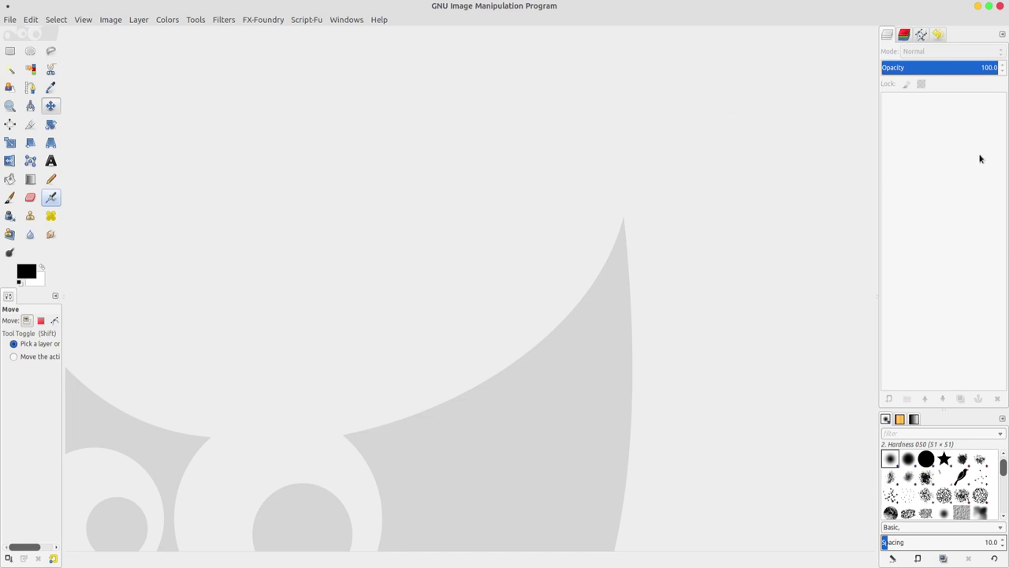
left_click(979, 7)
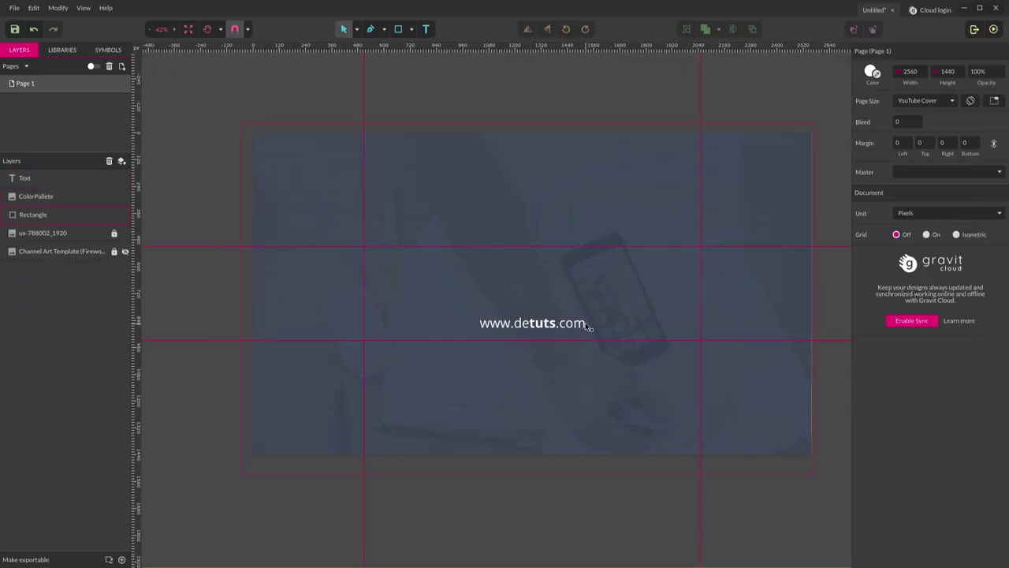
Import the image urdu.png from the Youtube Channel Art folder into the design.
left_click(14, 8)
mouse_move(116, 187)
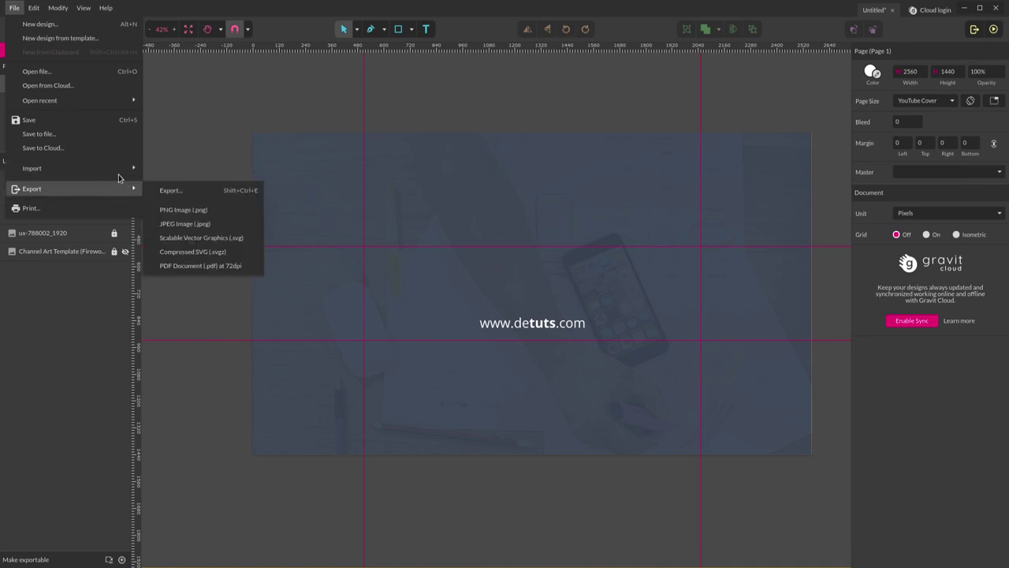
mouse_move(115, 169)
left_click(158, 170)
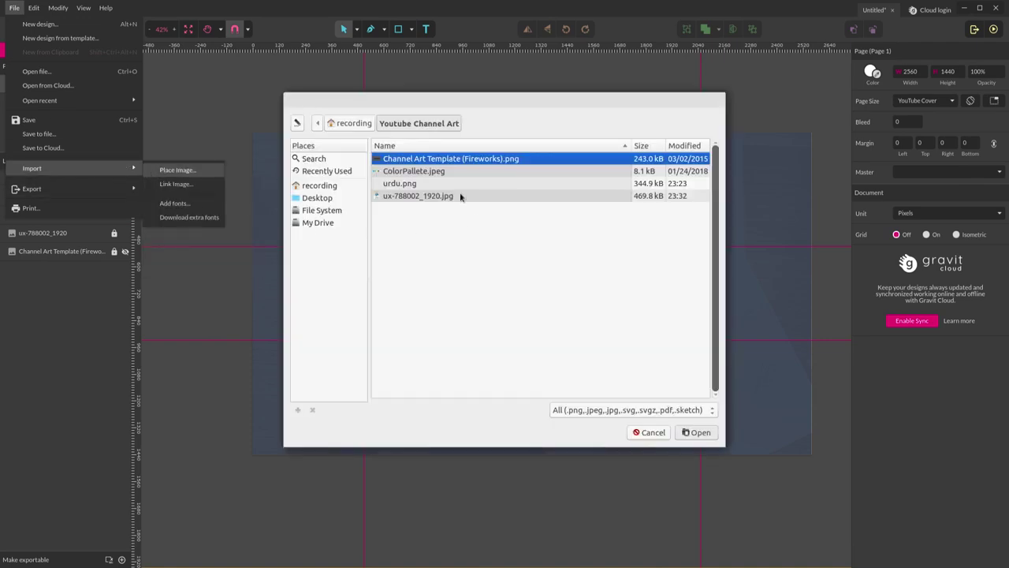
double_click(400, 183)
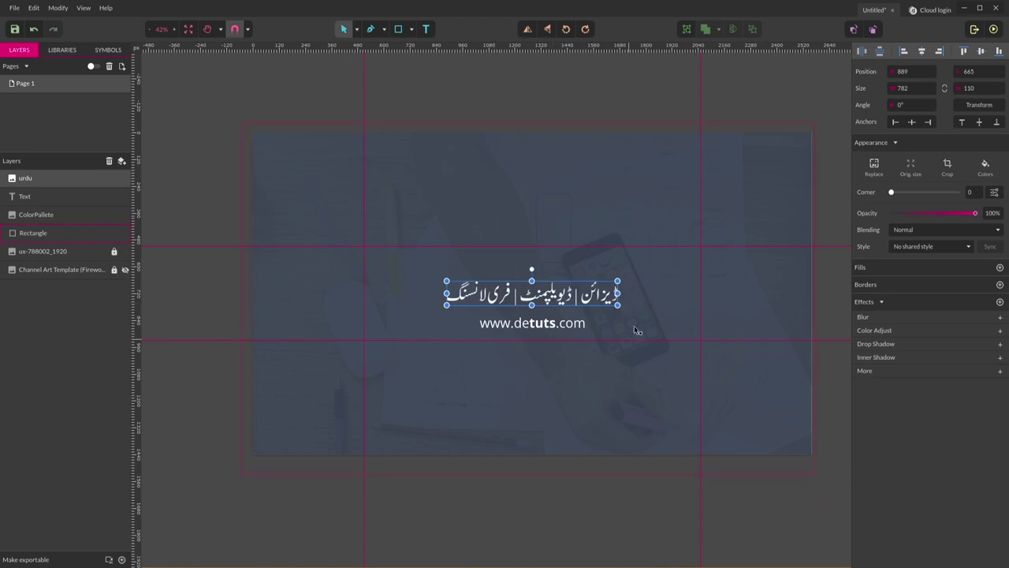
left_click(473, 517)
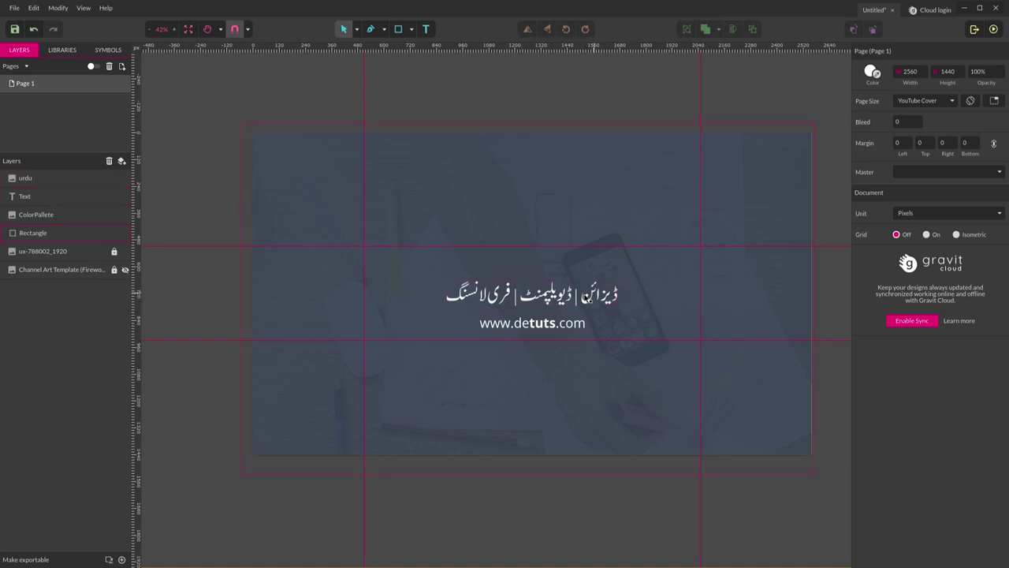
left_click(552, 304)
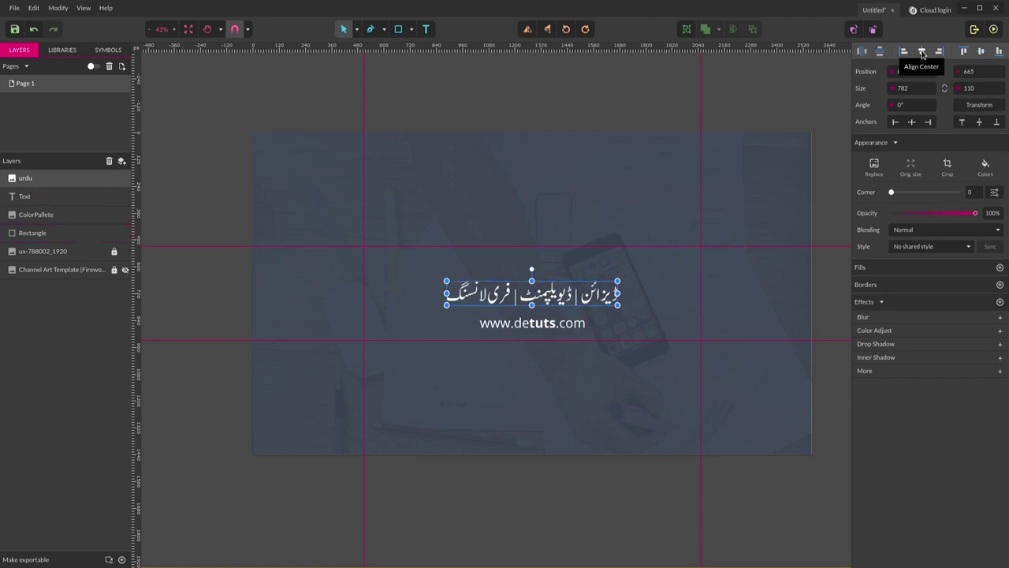
left_click(531, 510)
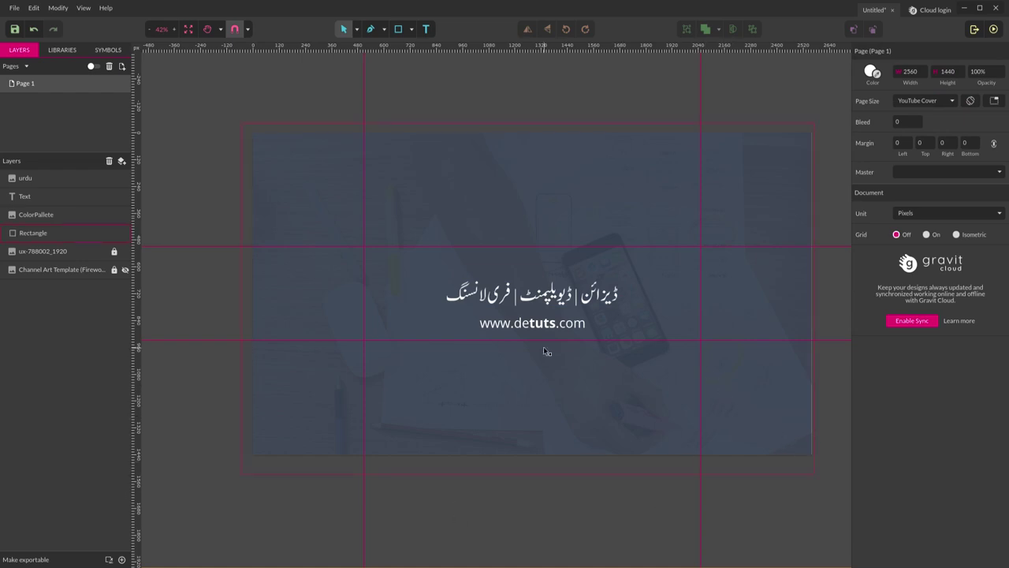
left_click(555, 307)
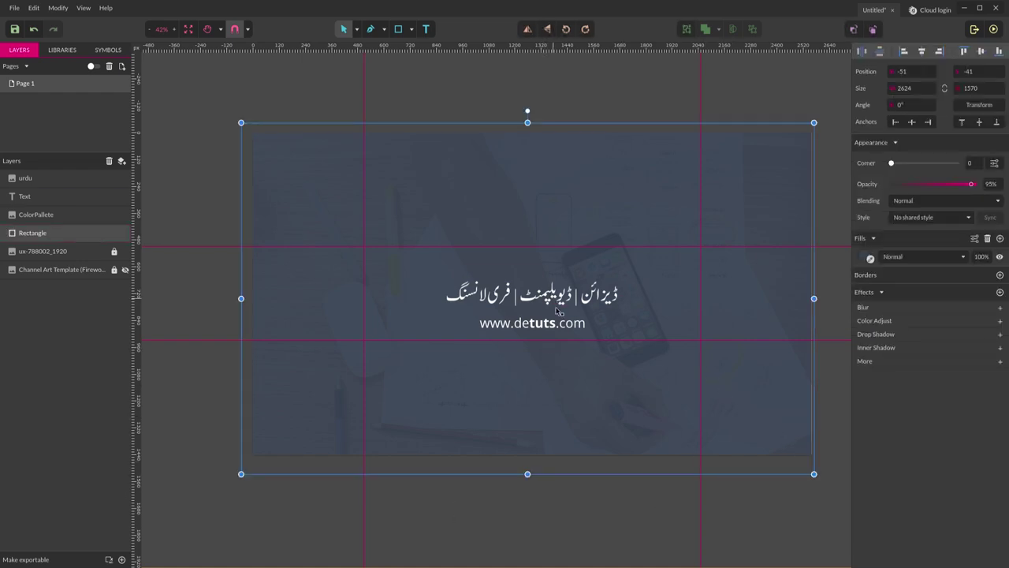
left_click(542, 535)
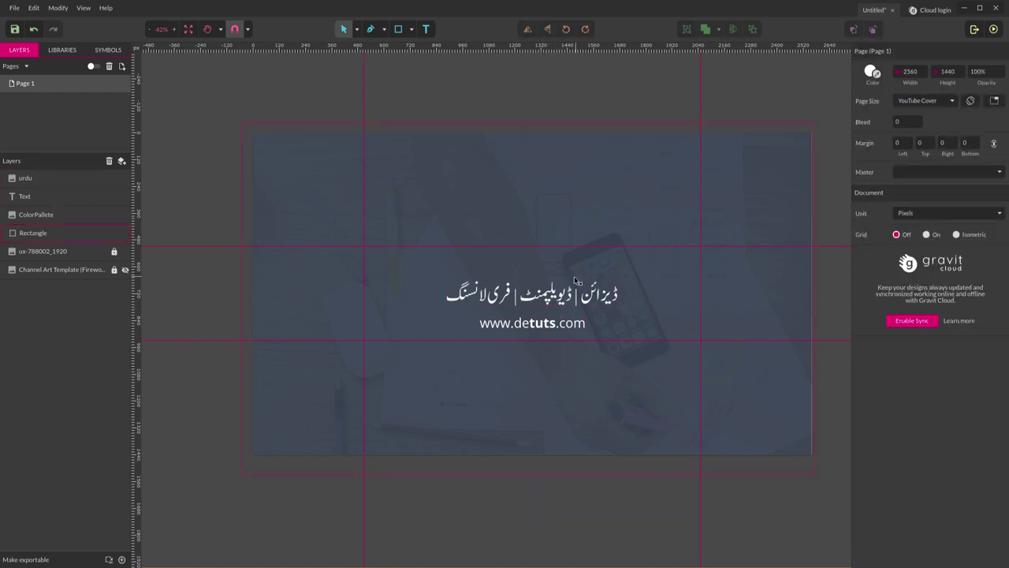
Set the font size of the website text below the Urdu tagline to 45.
left_click(548, 329)
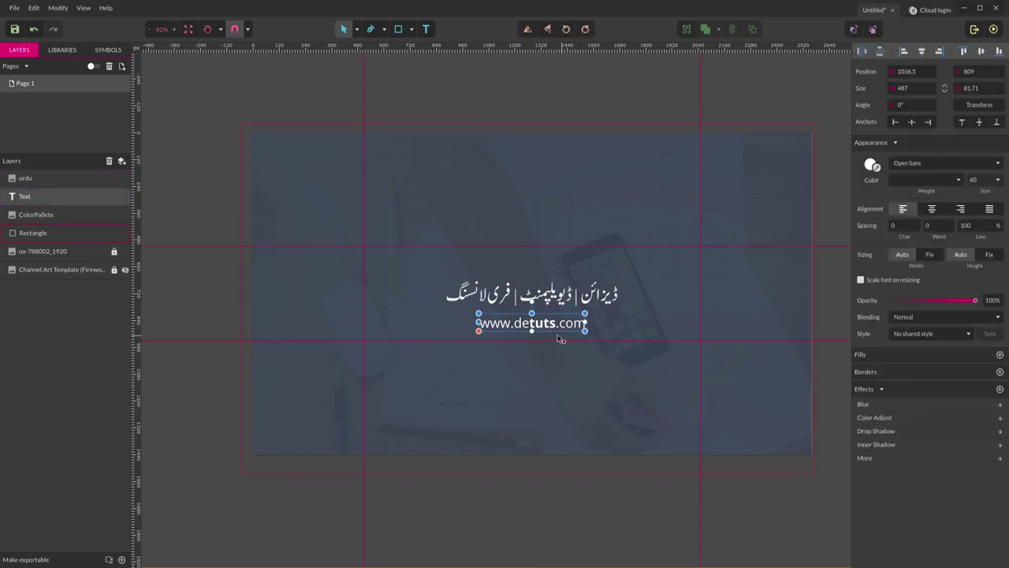
left_click(976, 180)
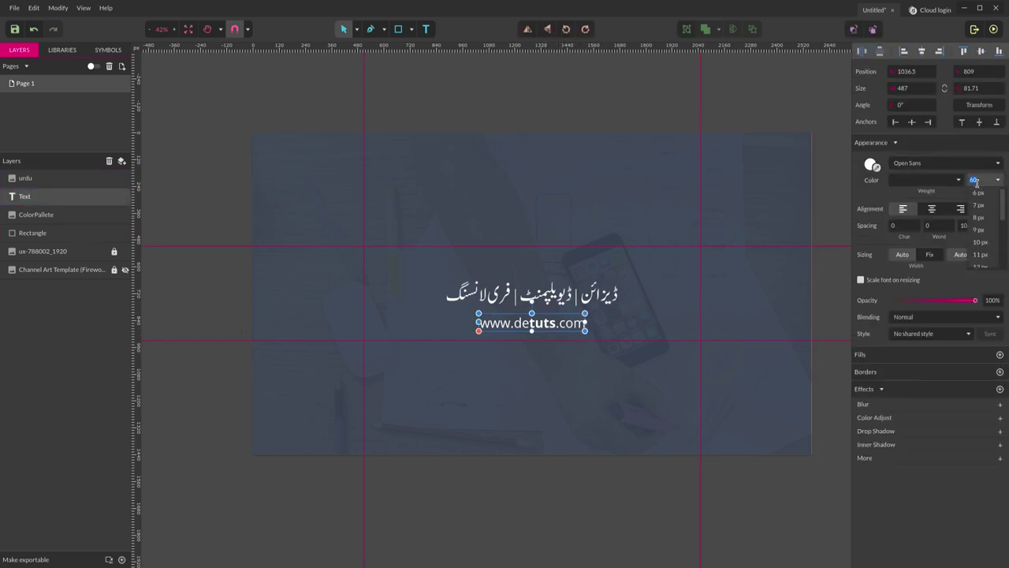
type("45")
key("Return")
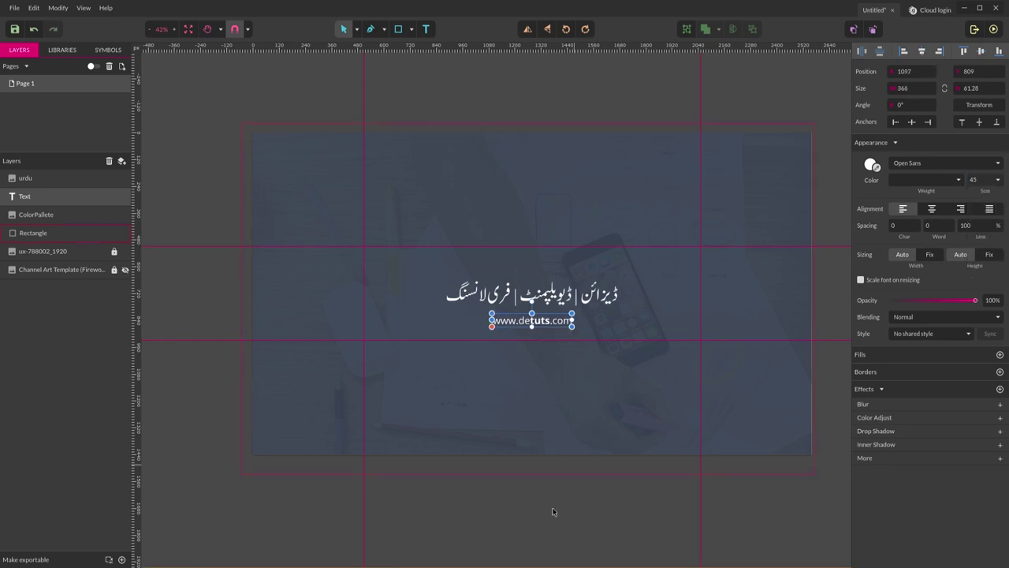
Lock the Rectangle overlay layer.
left_click(560, 453)
left_click(32, 233)
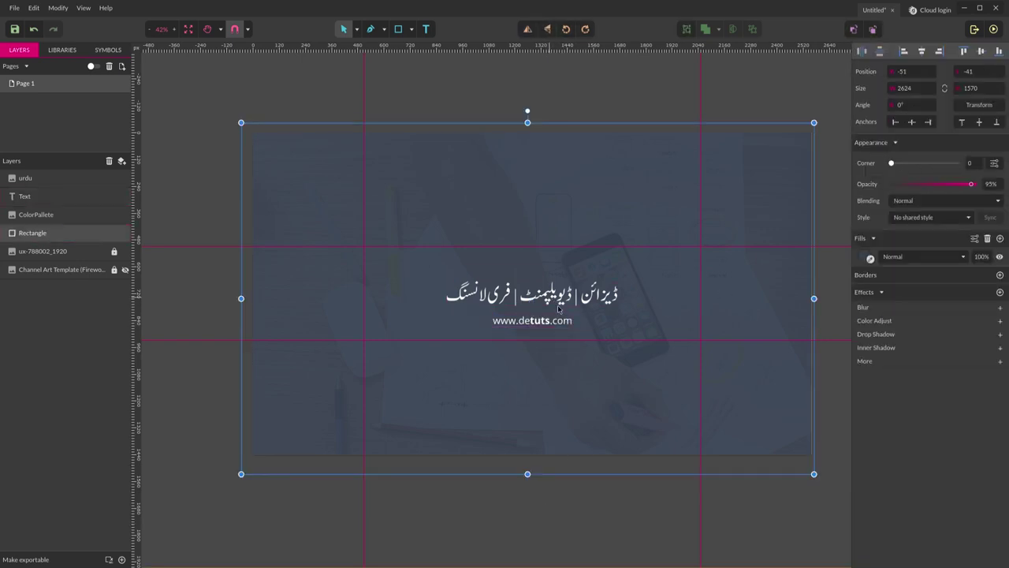
left_click(115, 234)
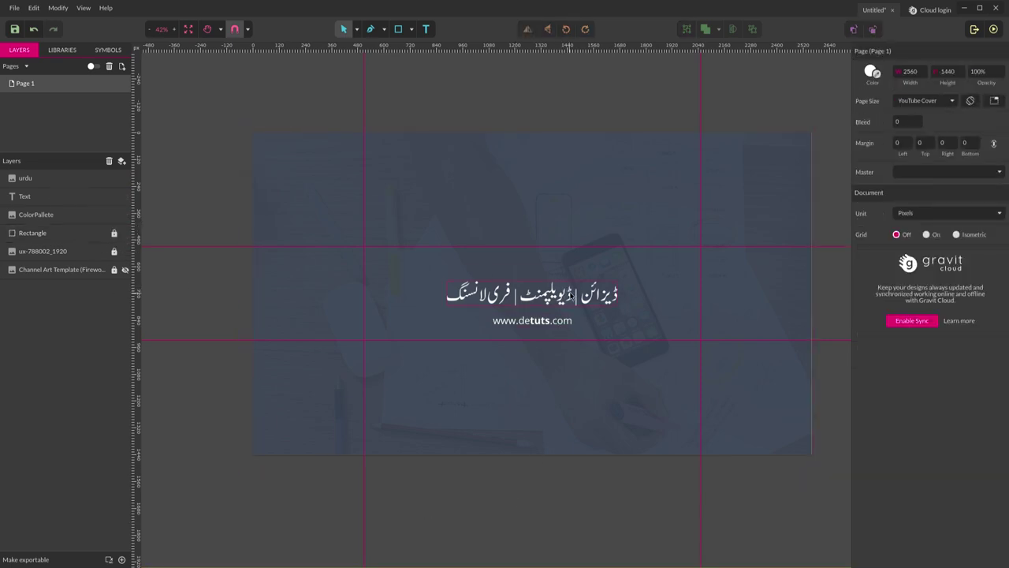
Move the Urdu image and the website text together straight down until their combined position is X 889, Y 724.
left_click(573, 297)
left_click(562, 323, "shift")
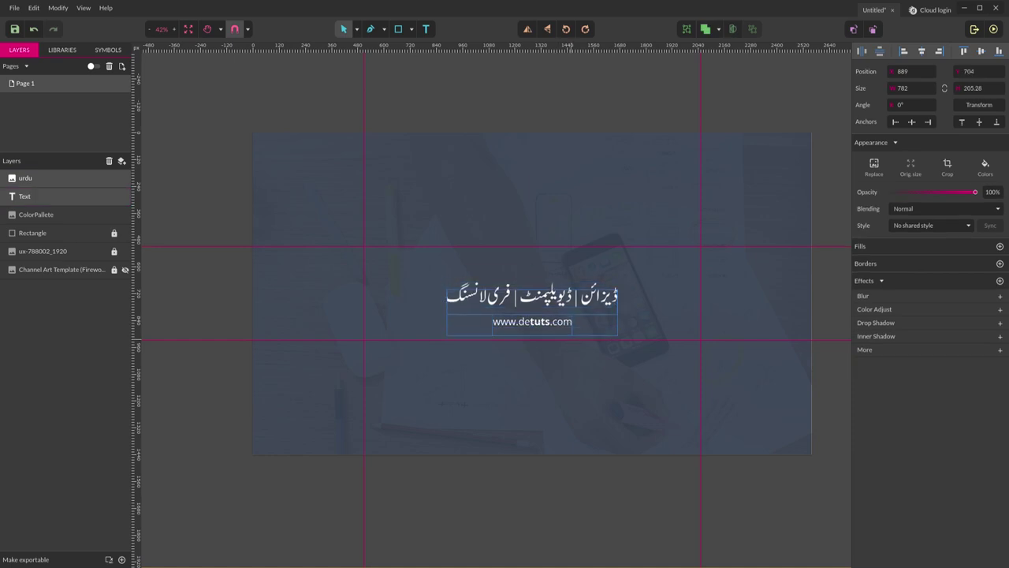
left_click_drag(568, 323, 568, 340)
key("shift+Up")
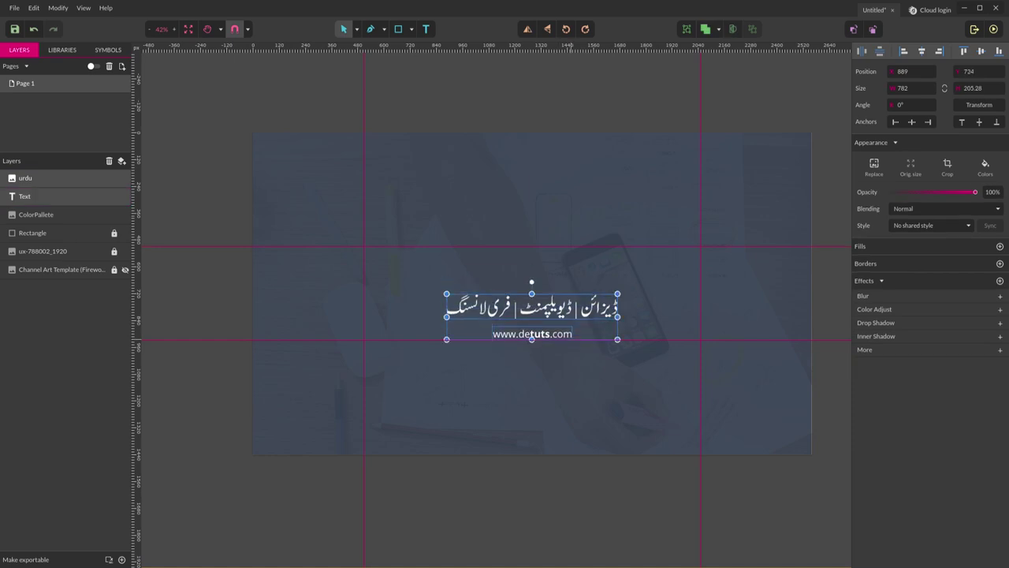
left_click(680, 280)
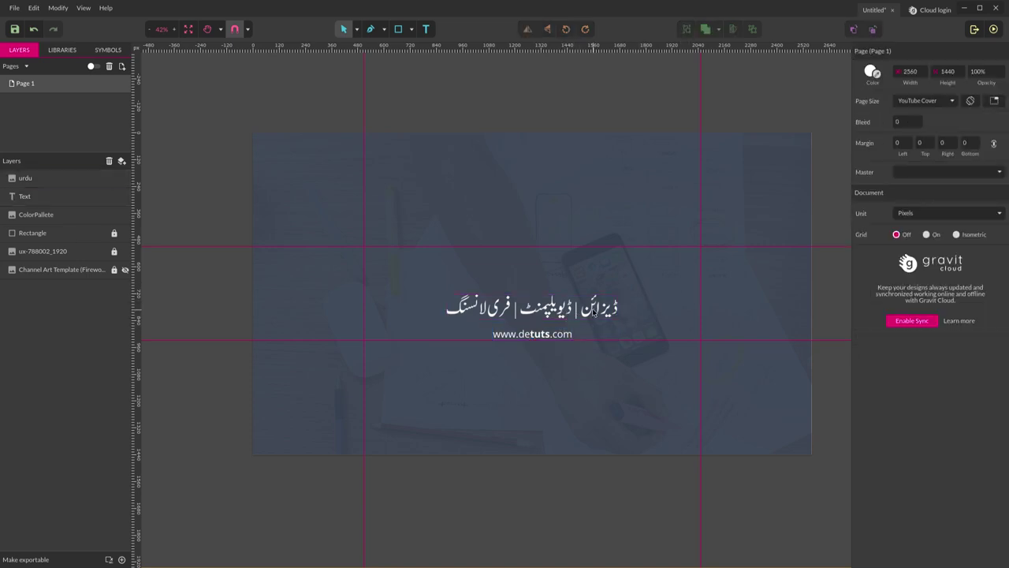
Nudge the Urdu image down 30 px to Y 754, closer to the website text.
left_click(26, 178)
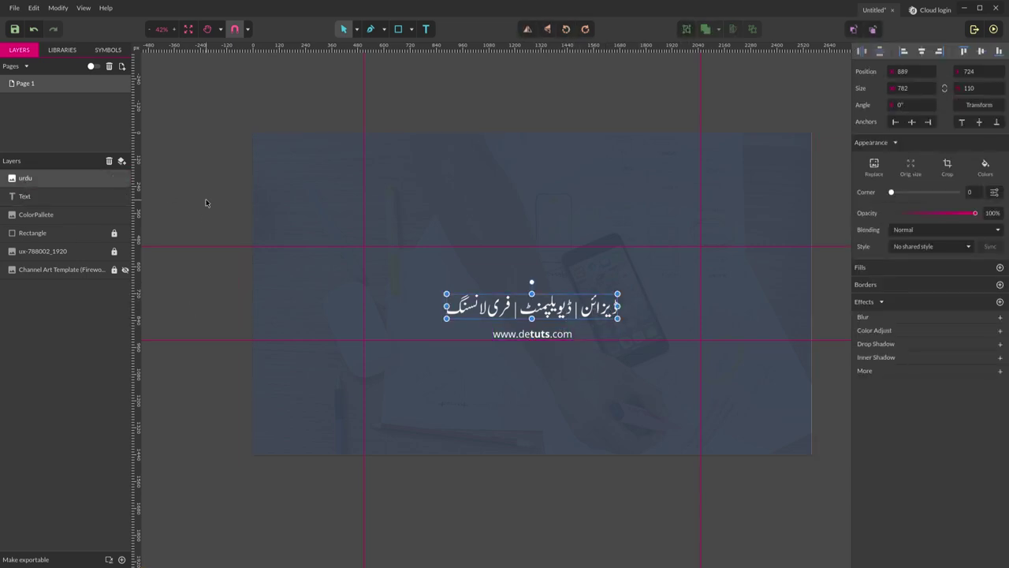
key("shift+Down")
key("shift+Down")
key("shift+Down")
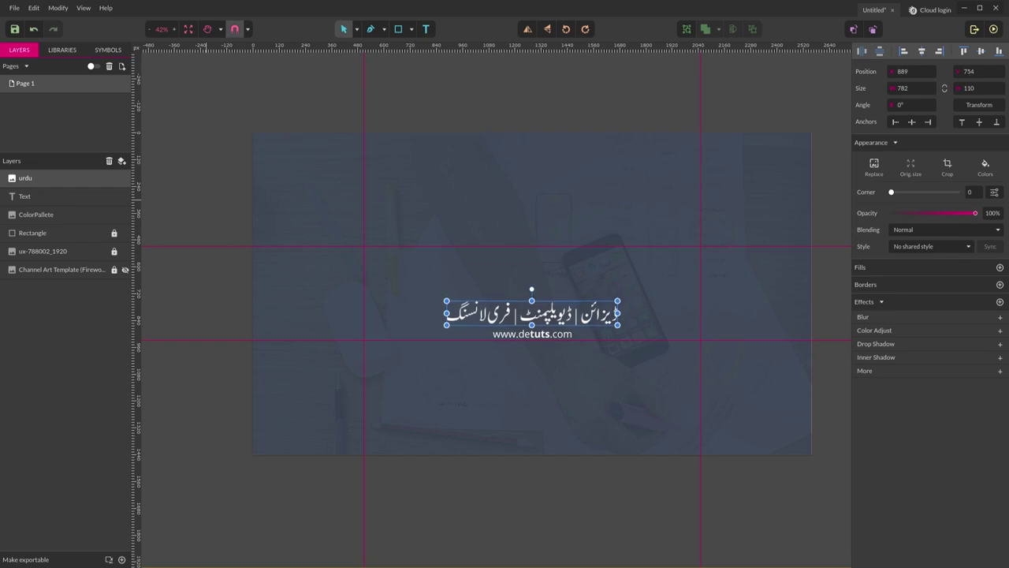
left_click(488, 500)
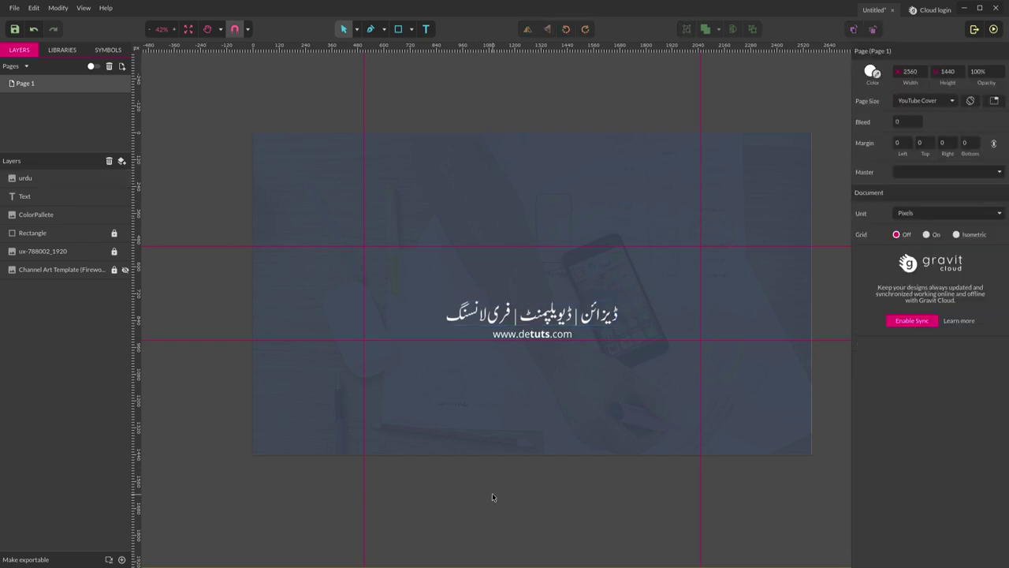
Nudge the website text up 10 px to Y 858 and the Urdu image up 10 px to Y 744.
left_click(544, 335)
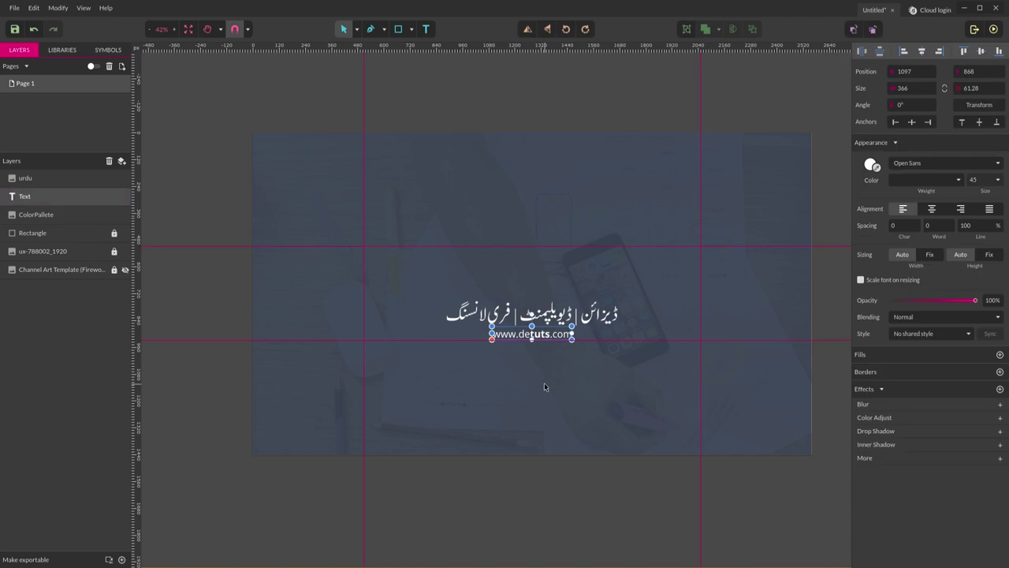
key("shift+Up")
left_click(597, 491)
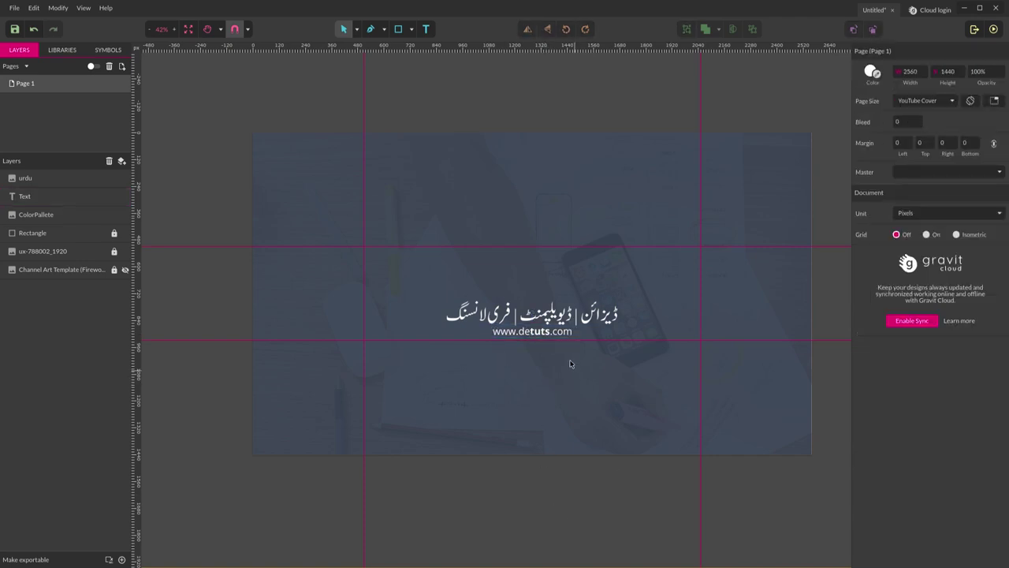
left_click(561, 319)
key("shift+Up")
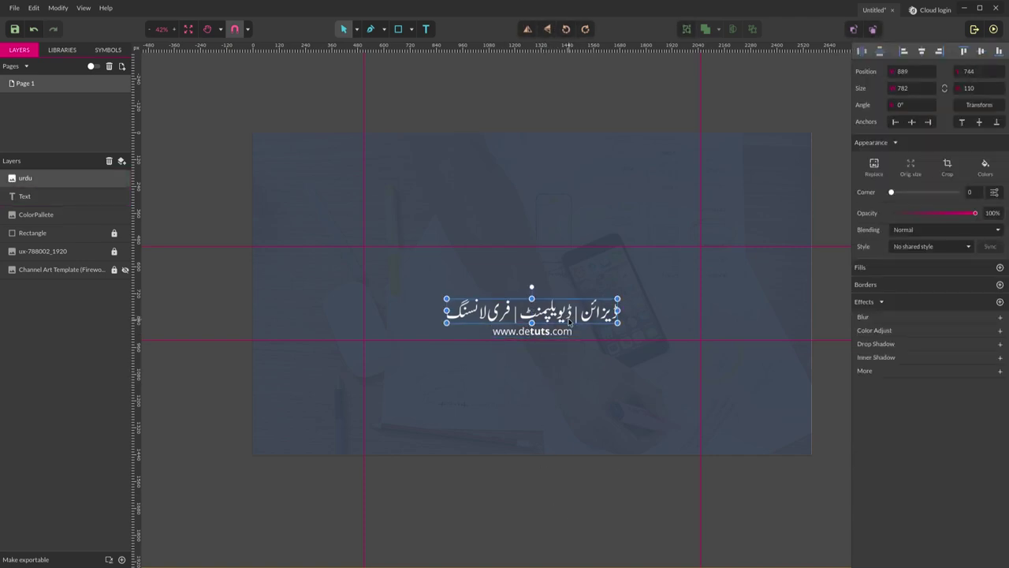
left_click(377, 303)
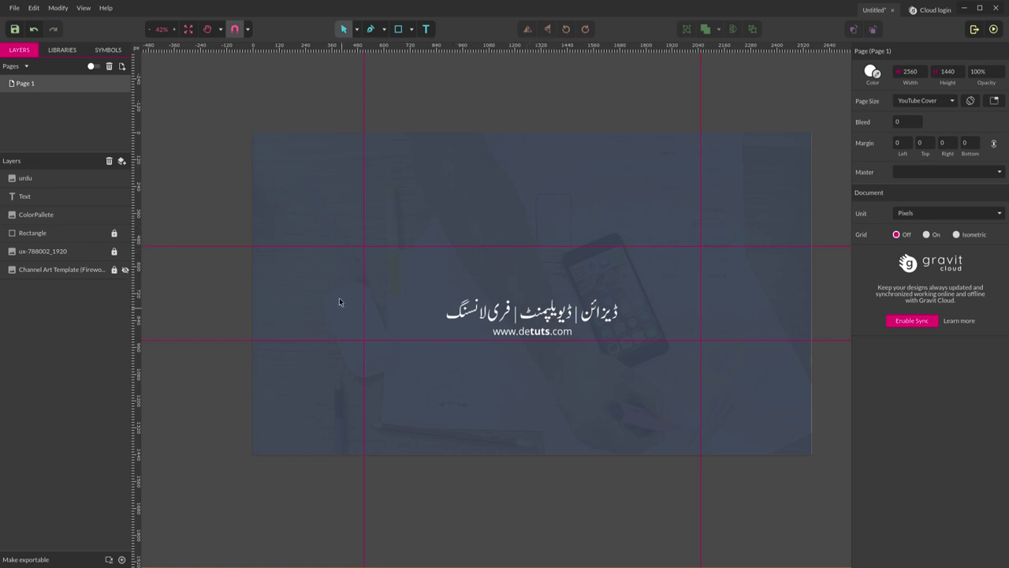
Duplicate the website text and place the copy in the upper-left part of the central guide area at about X 556, Y 544.
scroll(410, 259, "up", 3)
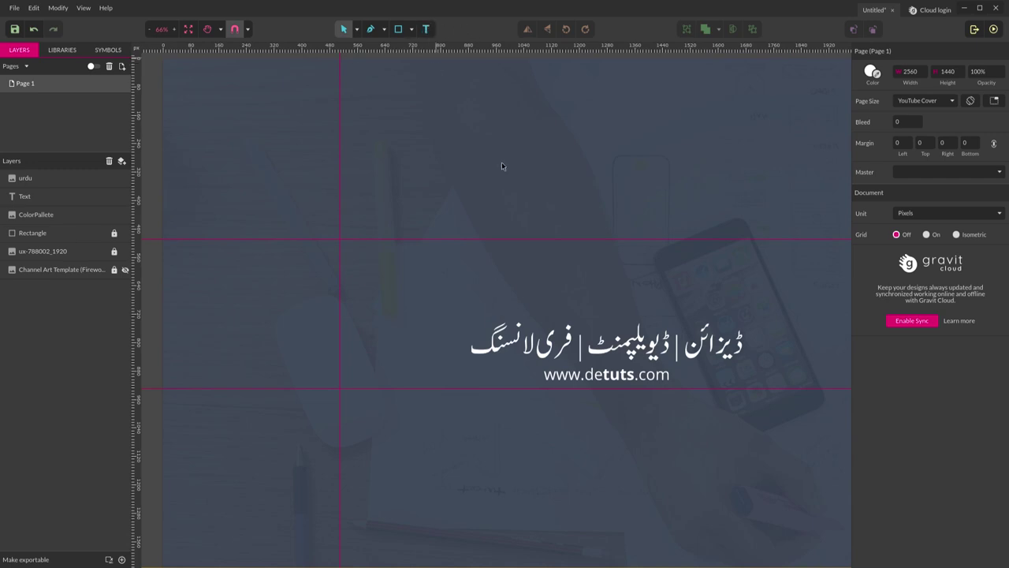
left_click(606, 374)
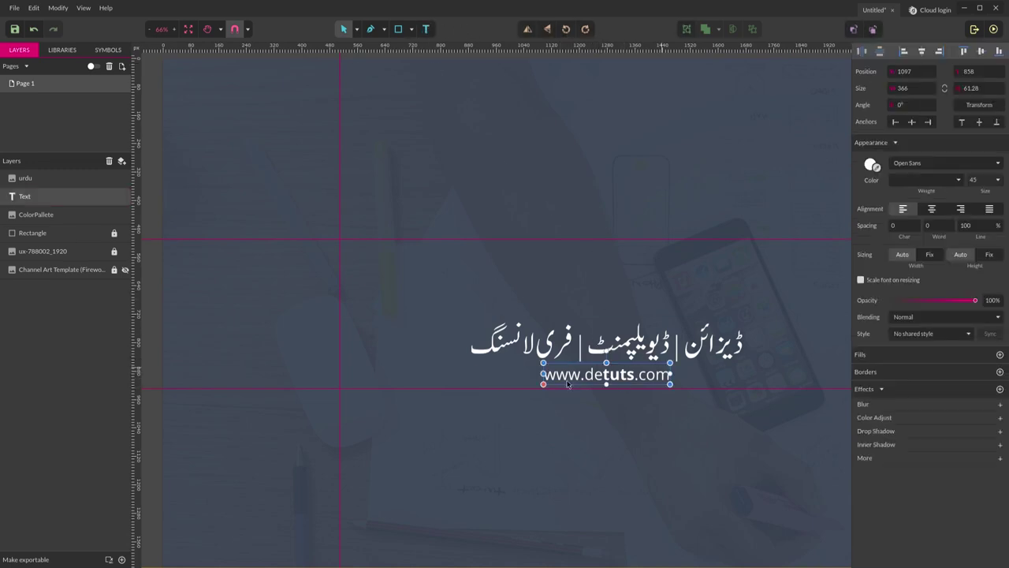
key("ctrl+d")
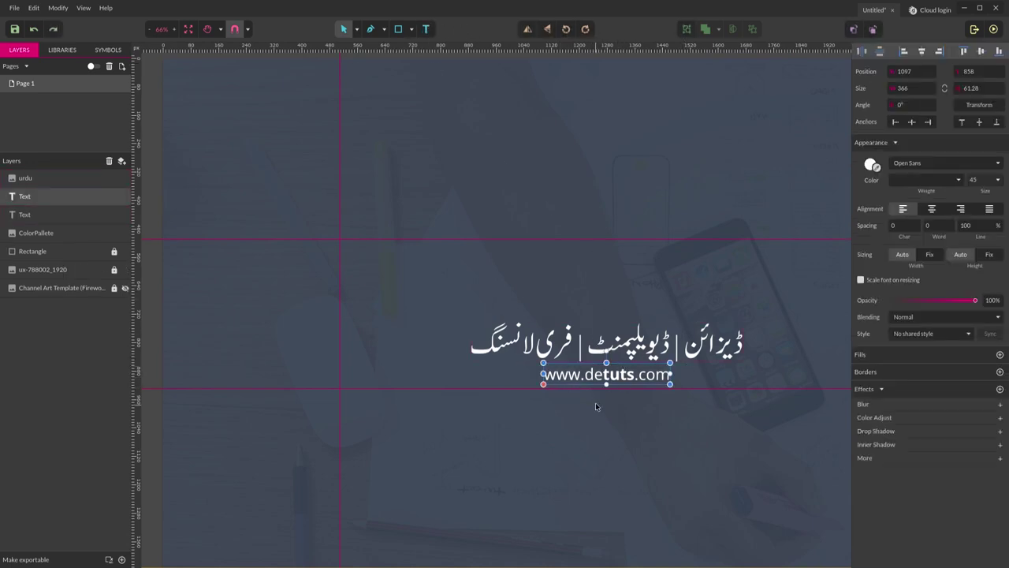
left_click_drag(612, 379, 424, 269)
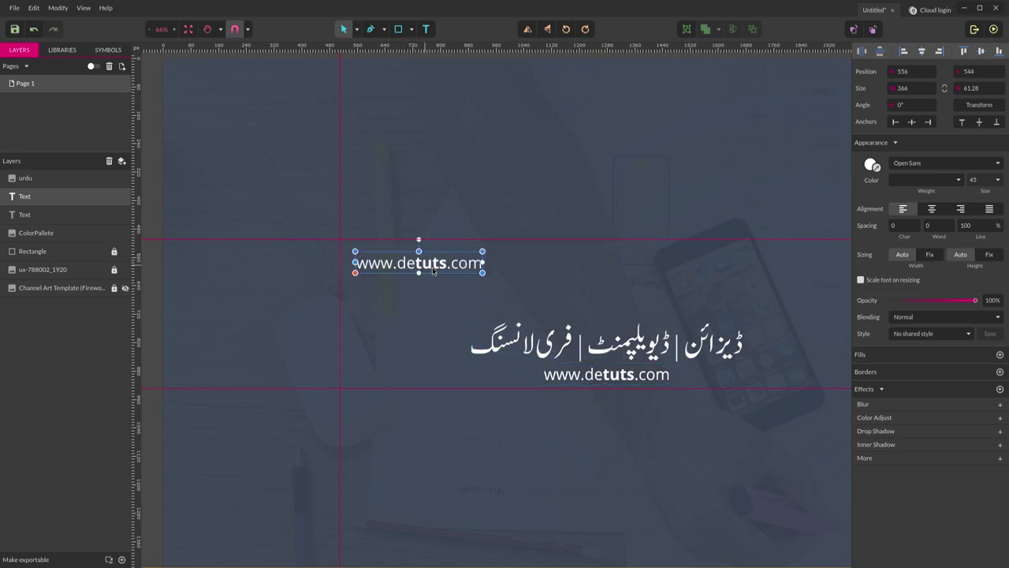
Replace the duplicated website text in the upper guide area with "New video every Monday, Wednesday & Friday".
double_click(461, 266)
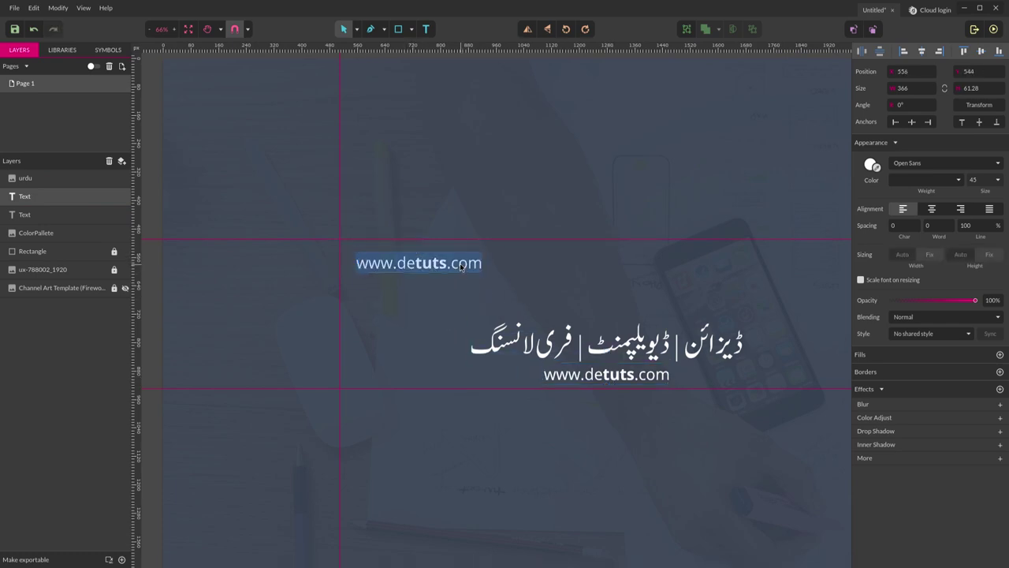
type("New V")
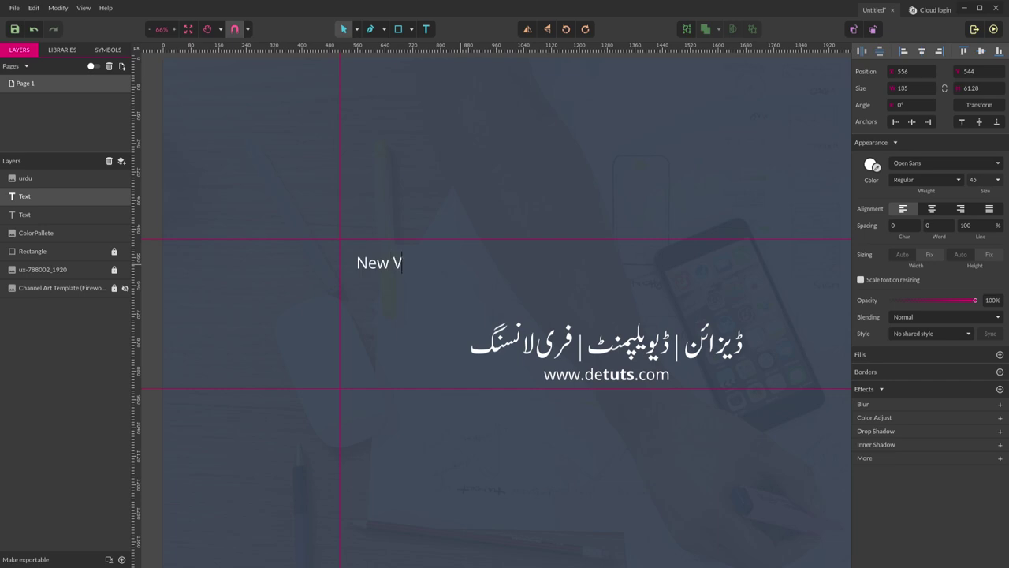
type("ideo Ever")
key("BackSpace")
key("BackSpace")
key("BackSpace")
key("BackSpace")
key("BackSpace")
key("BackSpace")
key("BackSpace")
key("BackSpace")
key("BackSpace")
key("BackSpace")
type("video every M")
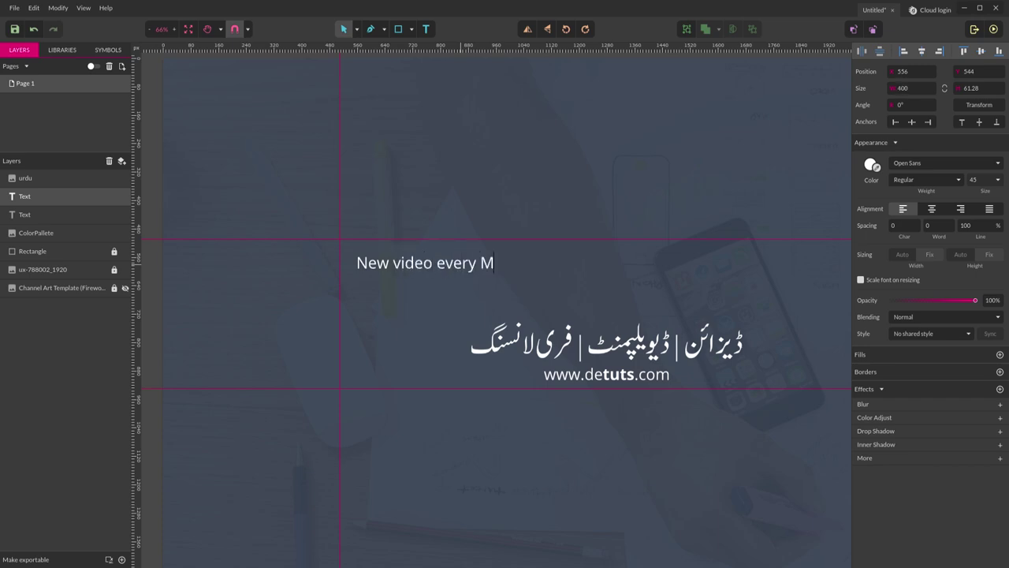
type("onday, Tud")
type("sd")
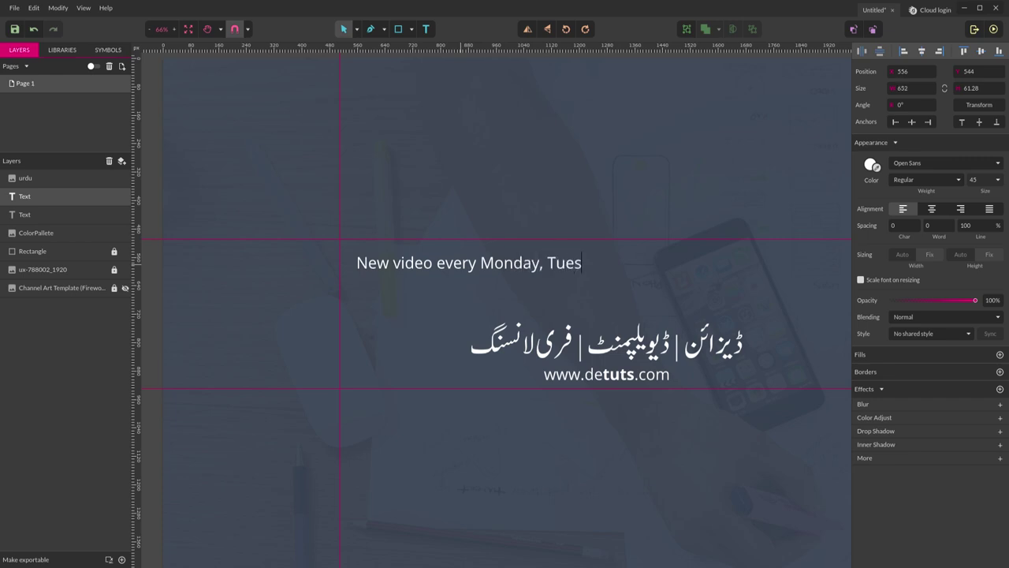
key("BackSpace")
key("BackSpace")
key("BackSpace")
key("BackSpace")
key("BackSpace")
type("Wednesday ")
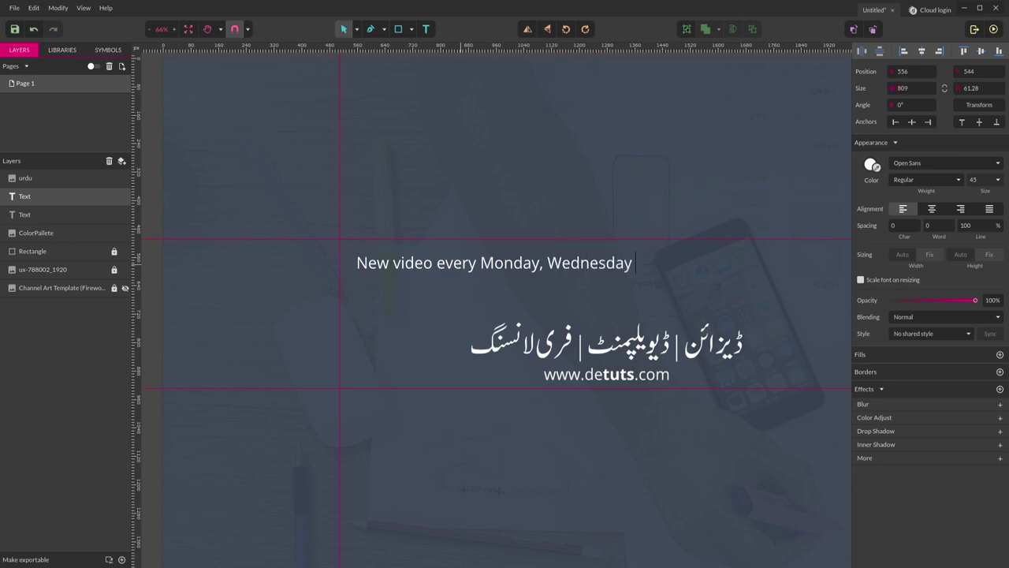
type("& Friday")
left_click(605, 264)
key("Escape")
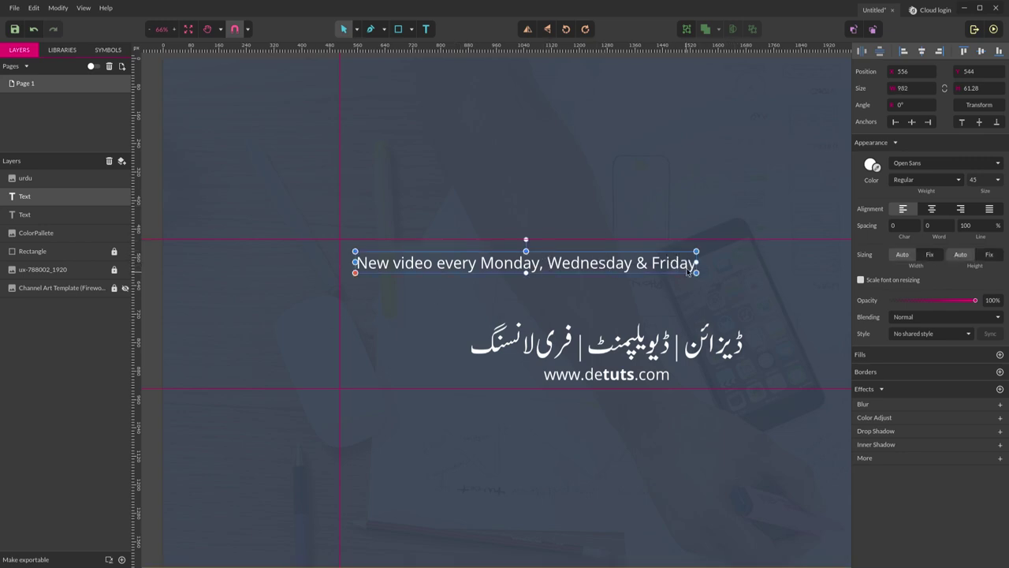
Set the font size of the upload schedule text to 20.
left_click(975, 181)
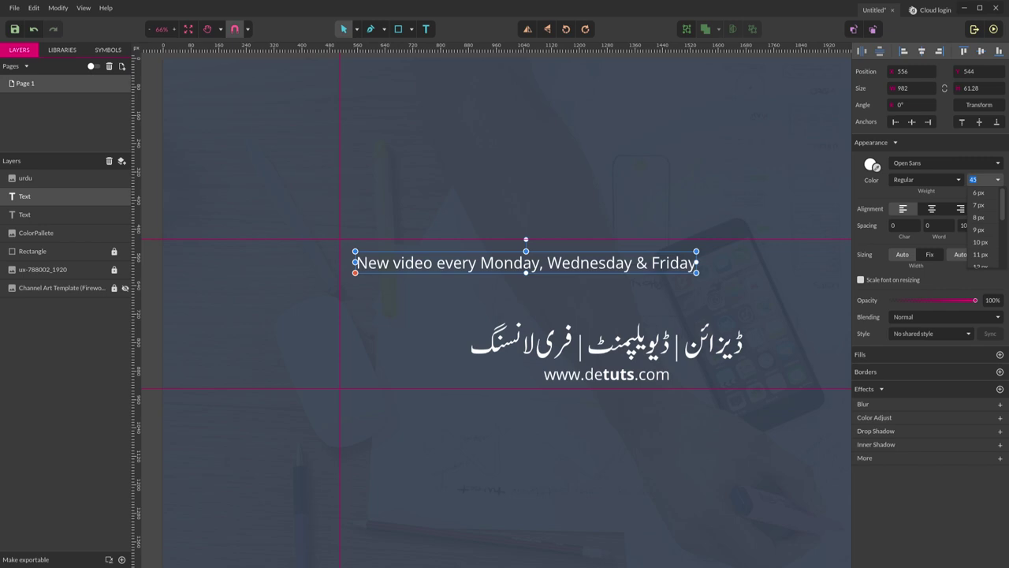
type("0")
key("Return")
left_click(974, 181)
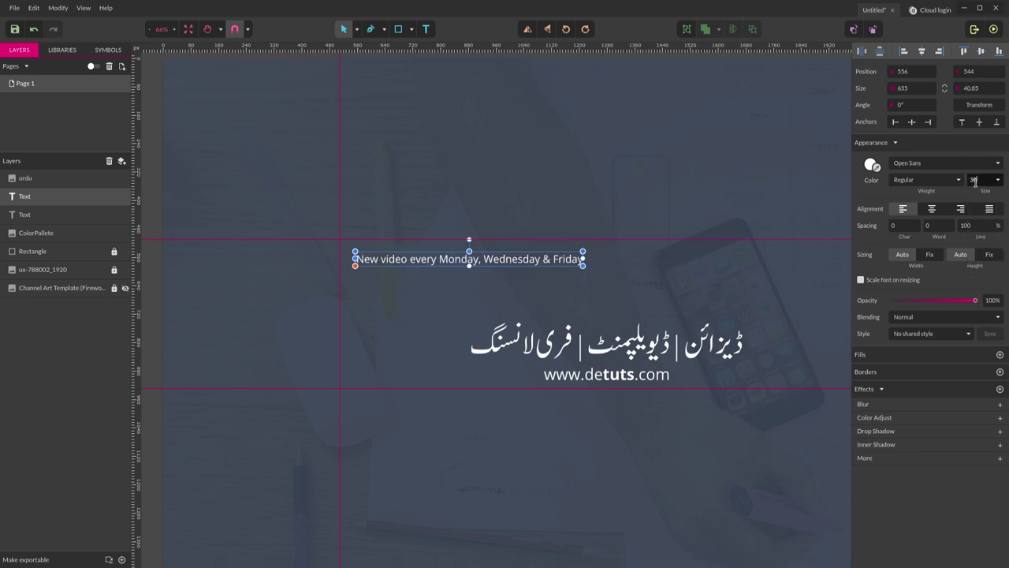
type("20")
key("Return")
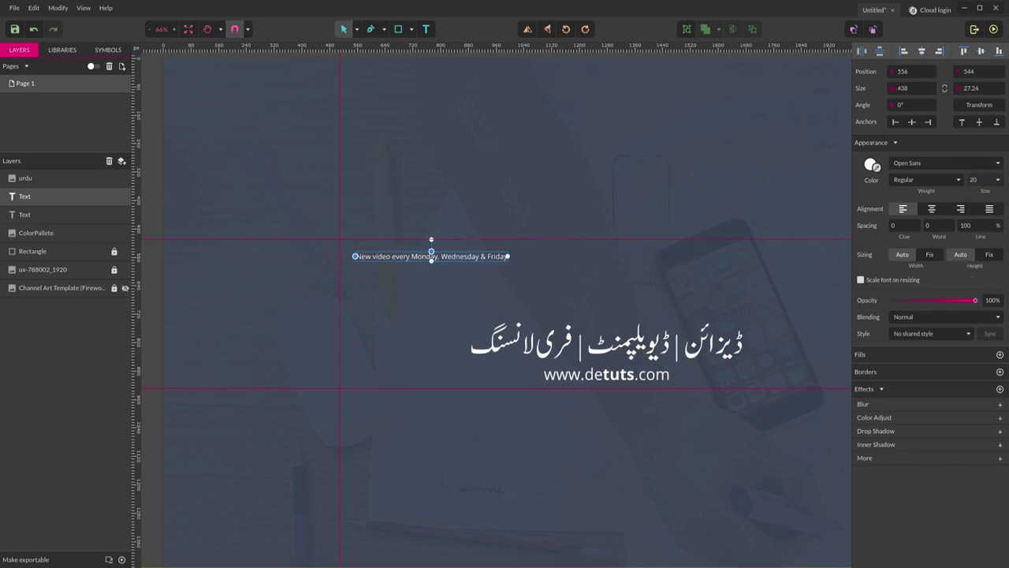
left_click(647, 169)
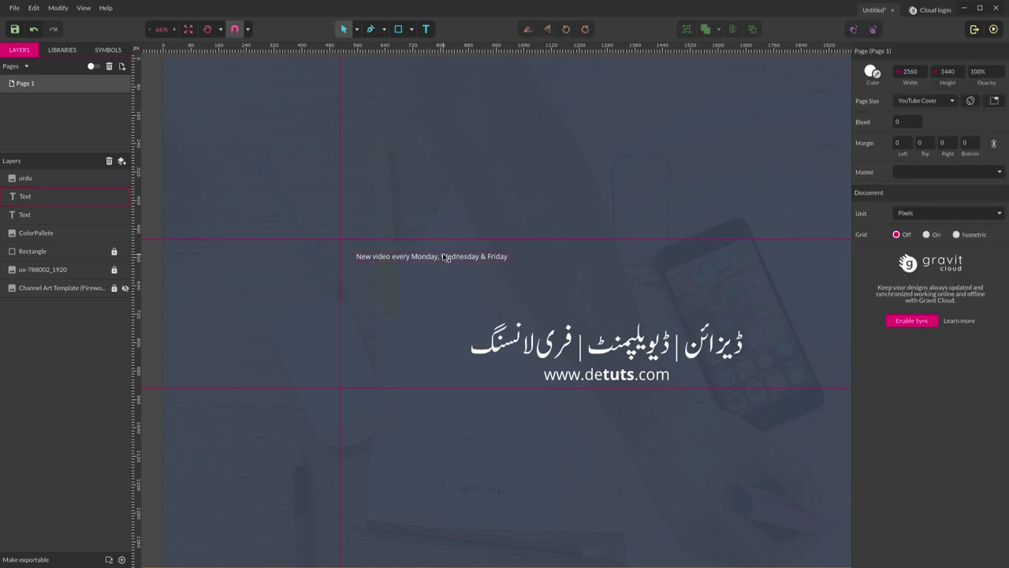
Make the words "Monday, Wednesday & Friday" in the schedule text bold.
scroll(444, 257, "up", 5)
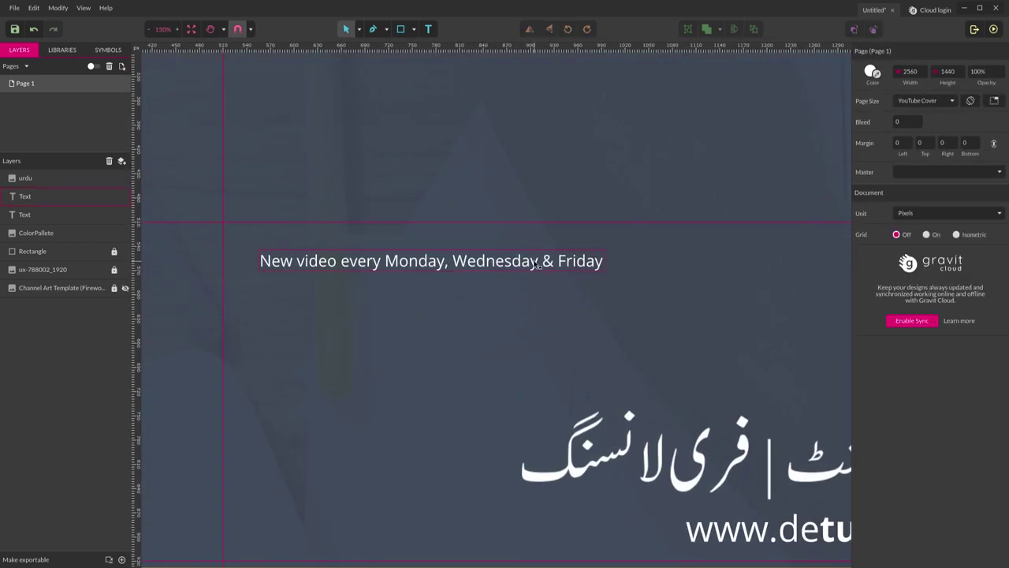
double_click(537, 266)
left_click(386, 262)
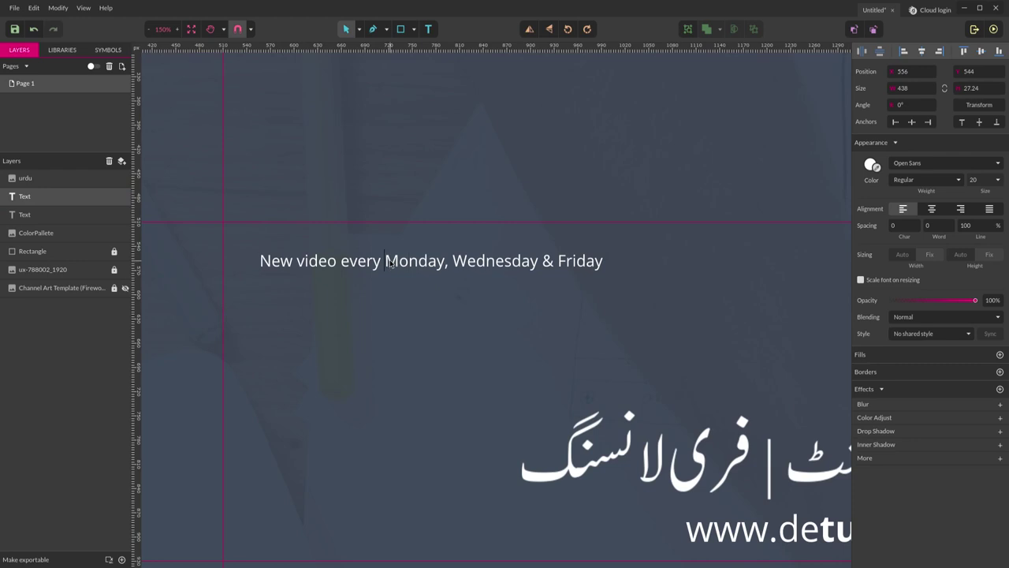
double_click(390, 262)
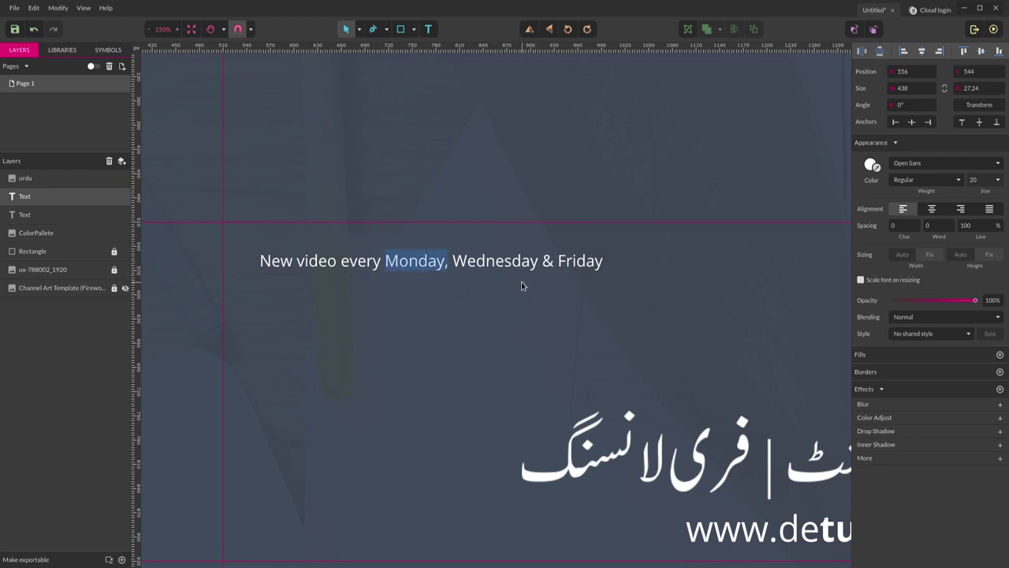
key("shift+Right")
key("shift+Right")
key("shift+Right")
key("shift+Right")
key("shift+Right")
key("shift+Right")
key("shift+Right")
key("shift+Right")
key("shift+Right")
key("shift+Right")
key("shift+Right")
key("shift+Right")
key("shift+Right")
key("shift+Right")
key("shift+Right")
key("shift+Right")
key("shift+Right")
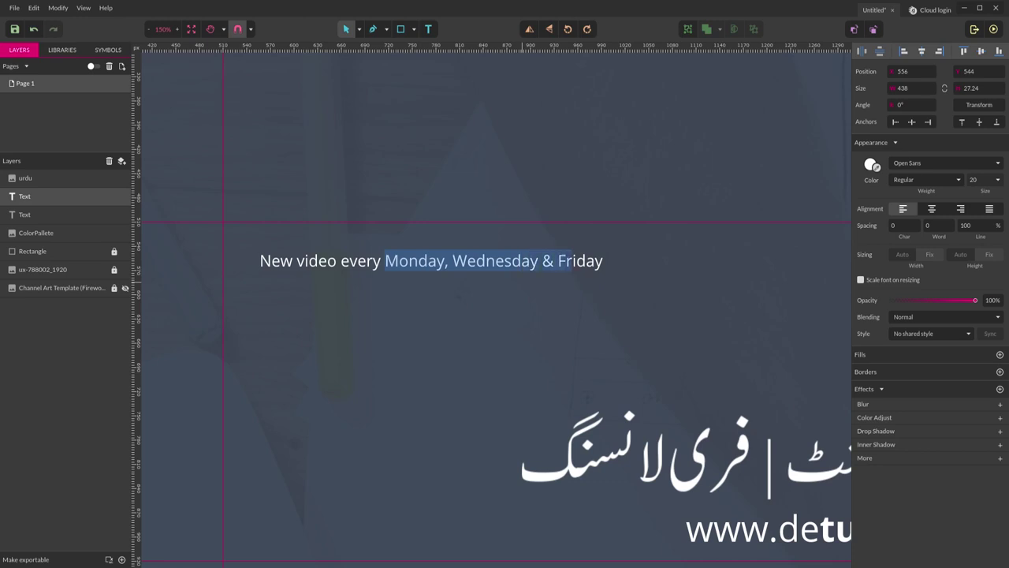
key("shift+Right")
key("shift+Right")
left_click(928, 181)
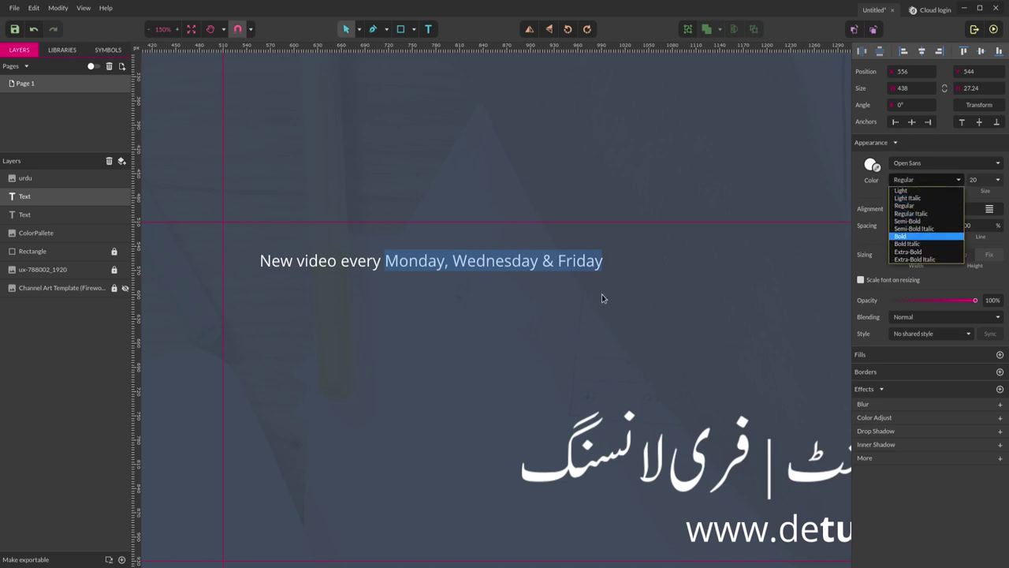
key("Return")
scroll(380, 138, "down", 8)
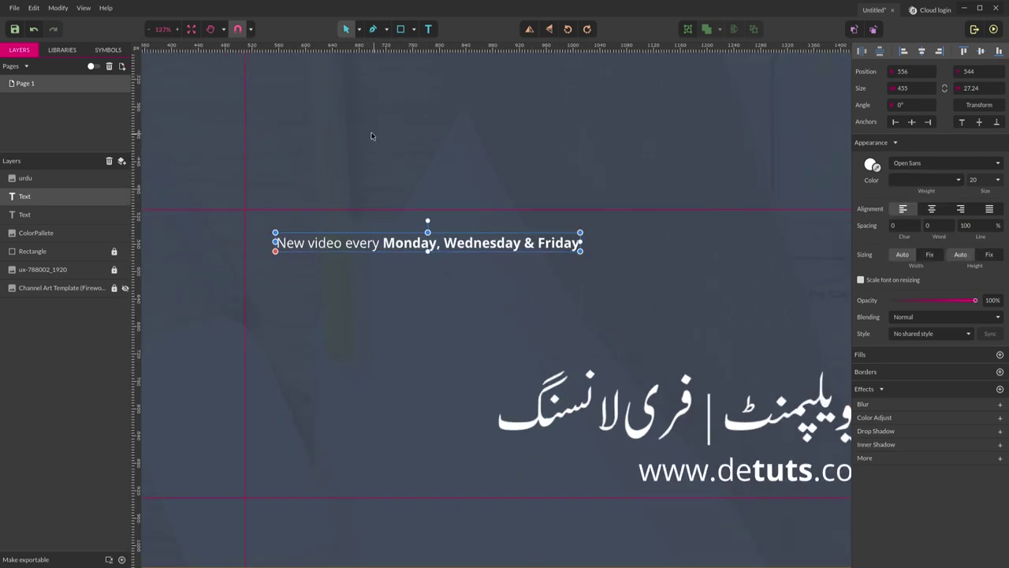
scroll(389, 135, "down", 3)
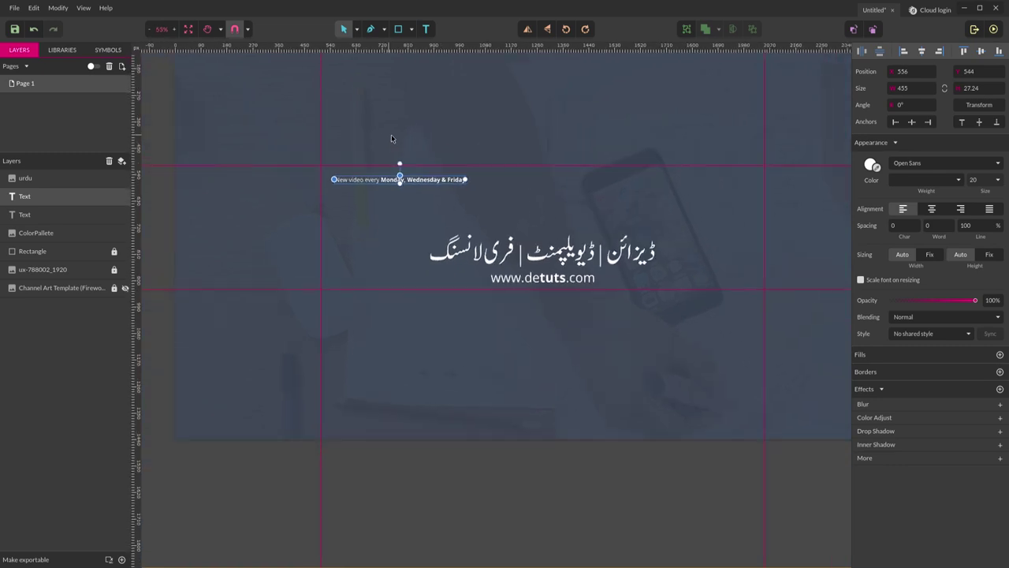
left_click(350, 242)
Bring the ColorPallete image to the front of the layer stack and move it onto the artwork at about X 221, Y 142.
scroll(288, 164, "up", 2)
scroll(288, 164, "up", 3)
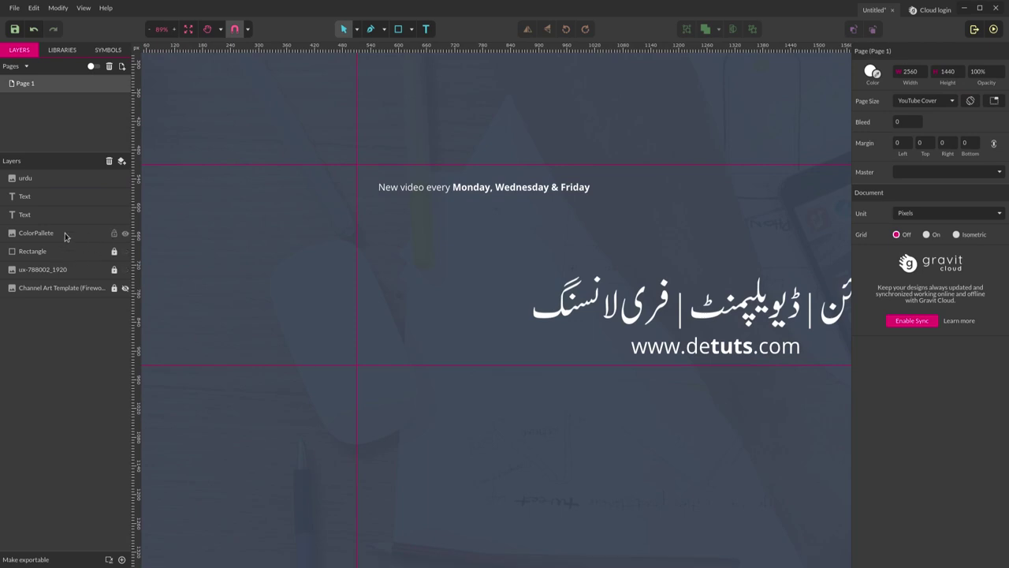
left_click(31, 177)
key("ctrl+z")
scroll(378, 209, "up", 4)
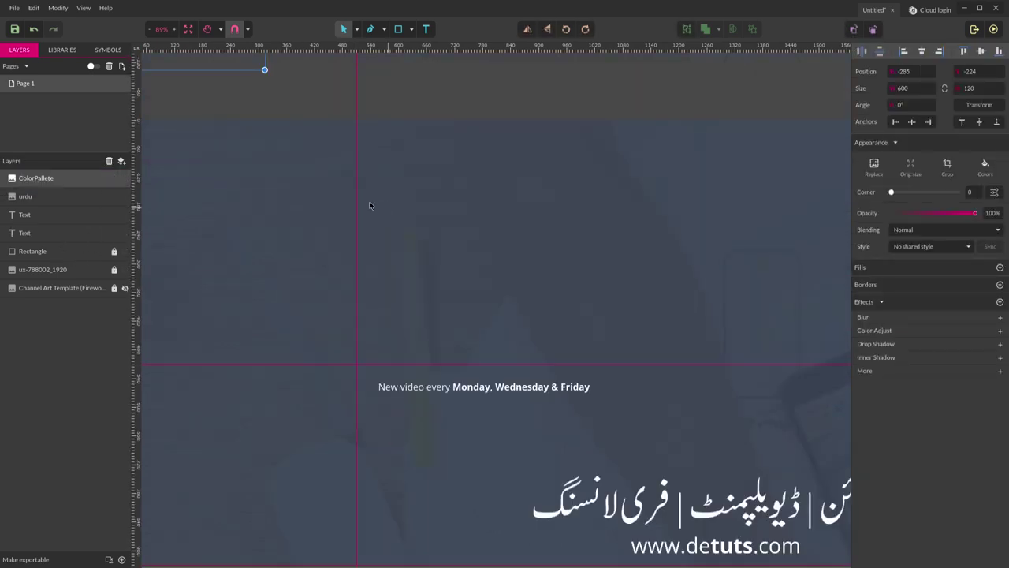
scroll(261, 126, "down", 2)
left_click_drag(212, 90, 387, 227)
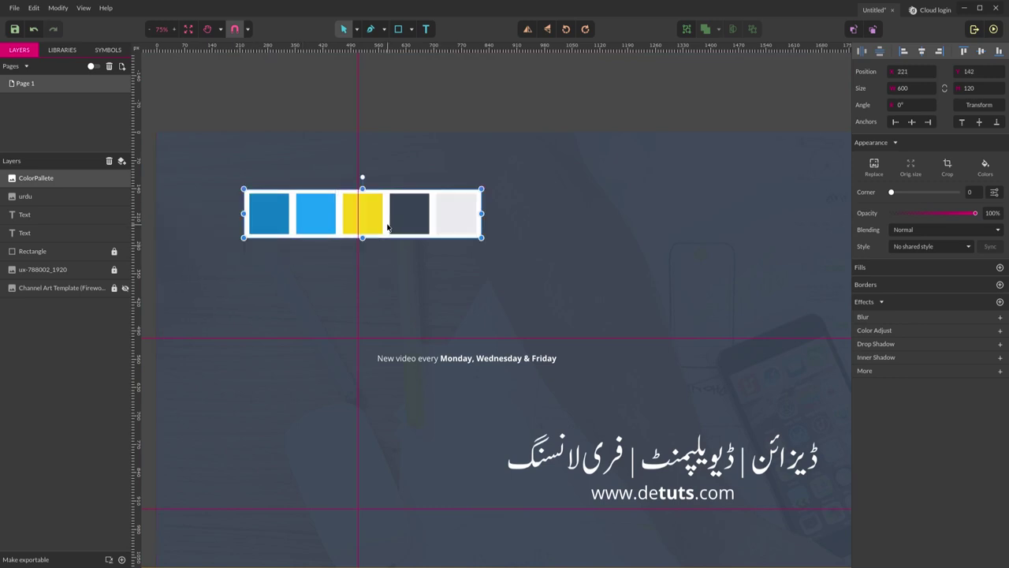
Color the whole upload schedule text with the yellow sampled from the palette image.
left_click(495, 358)
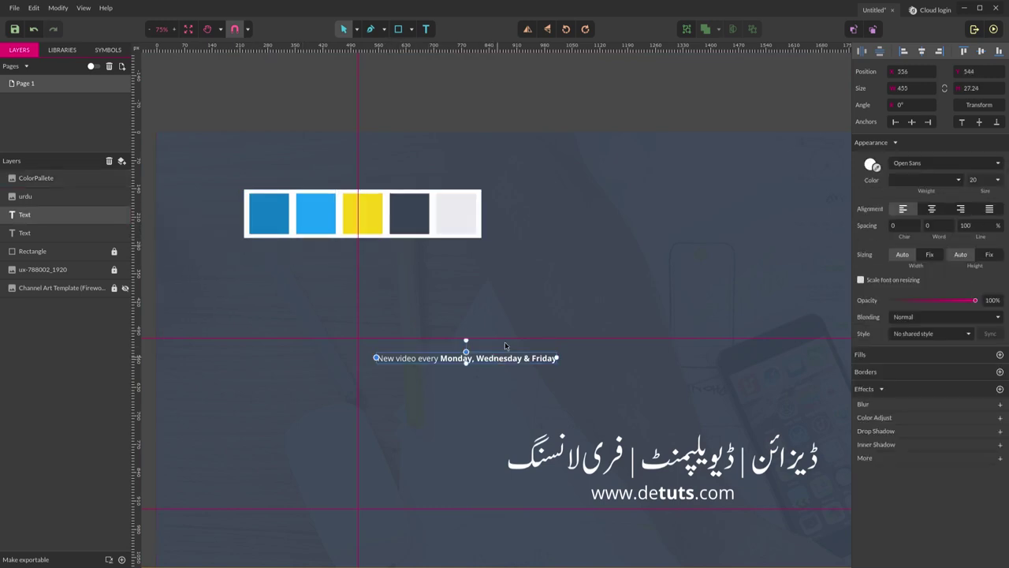
left_click(872, 165)
left_click(366, 215)
left_click(638, 168)
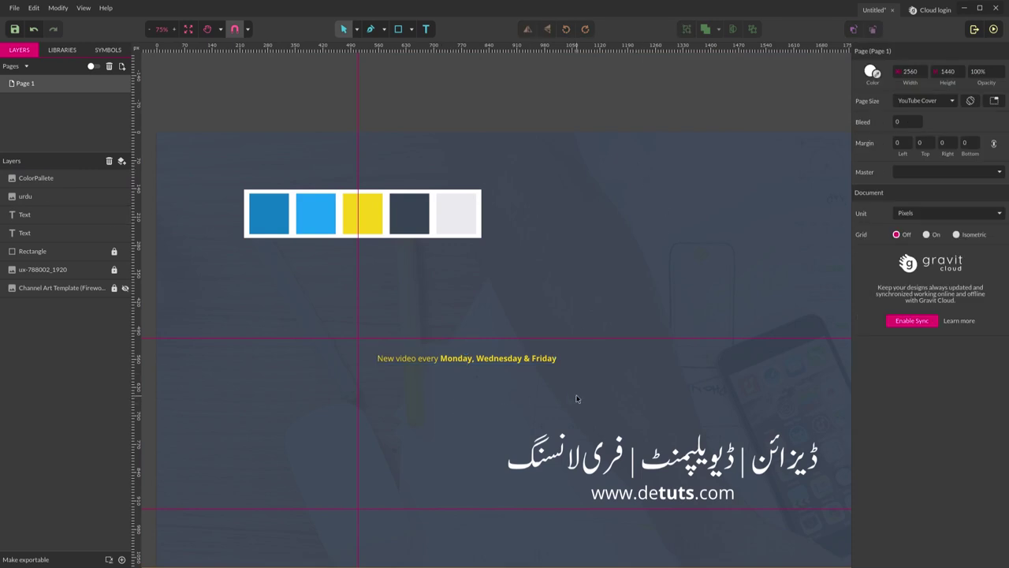
Recolor only the words "New video every" with the light grey sampled from the palette image.
left_click(519, 359)
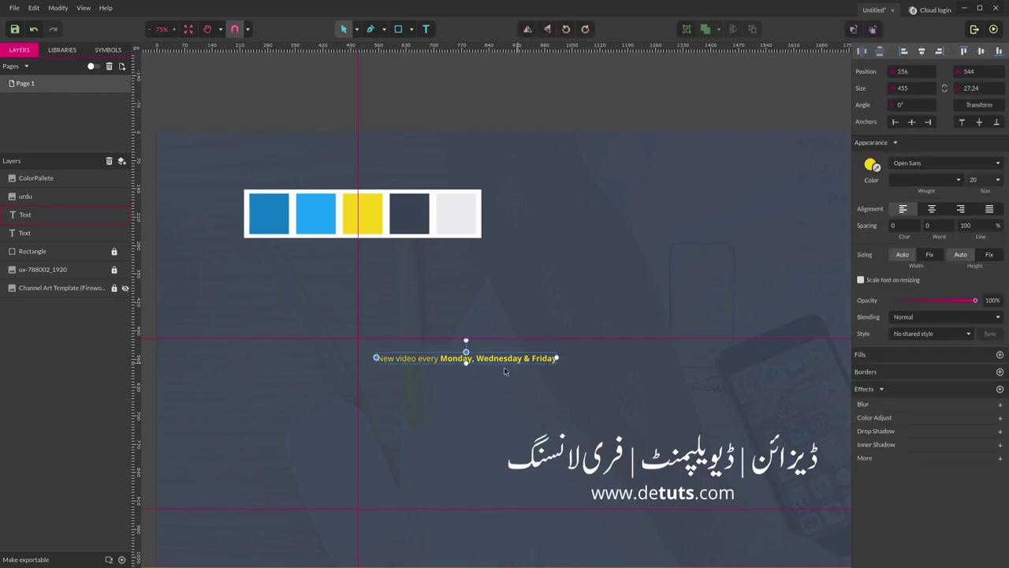
double_click(439, 361)
left_click_drag(439, 365, 376, 364)
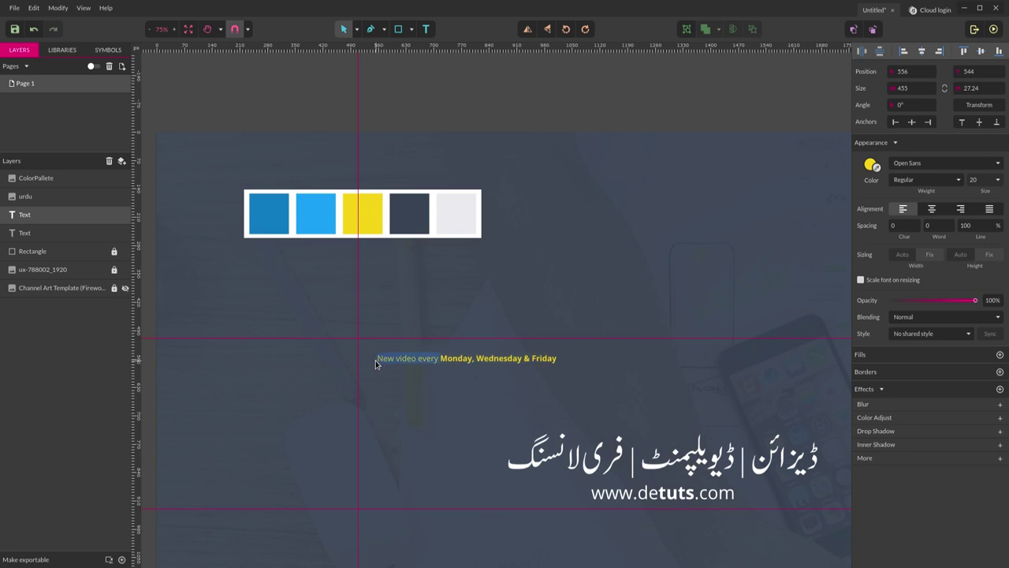
left_click(875, 168)
left_click(446, 210)
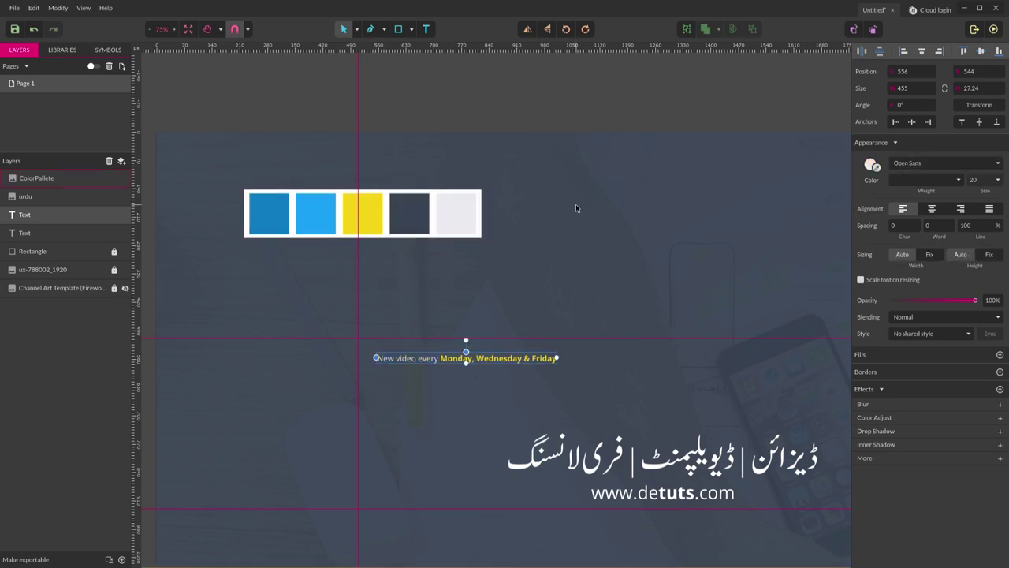
left_click(490, 416)
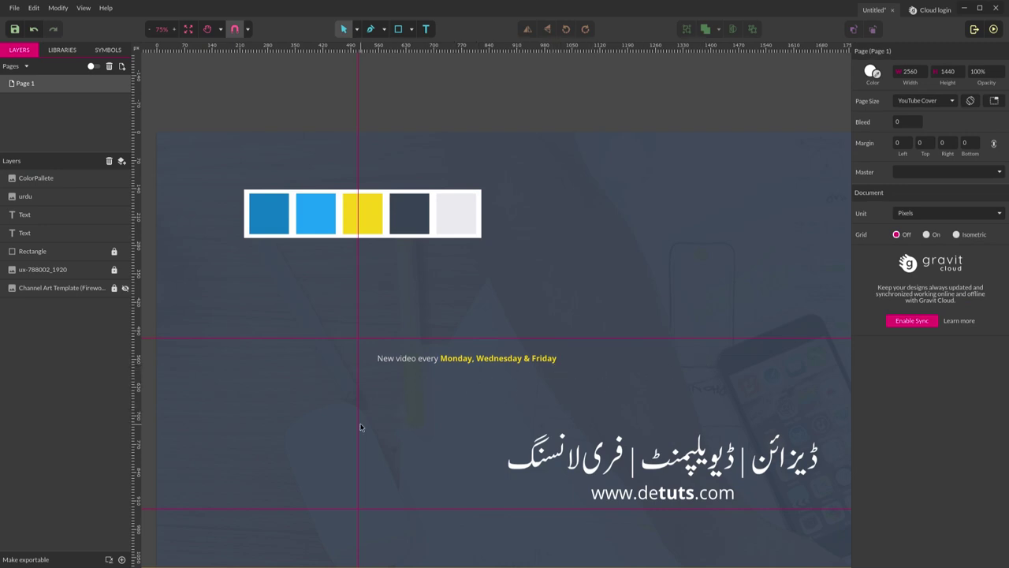
Move the ColorPallete image off the page, above the artwork, to about X 645, Y -363.
scroll(556, 275, "down", 1)
scroll(555, 275, "down", 5)
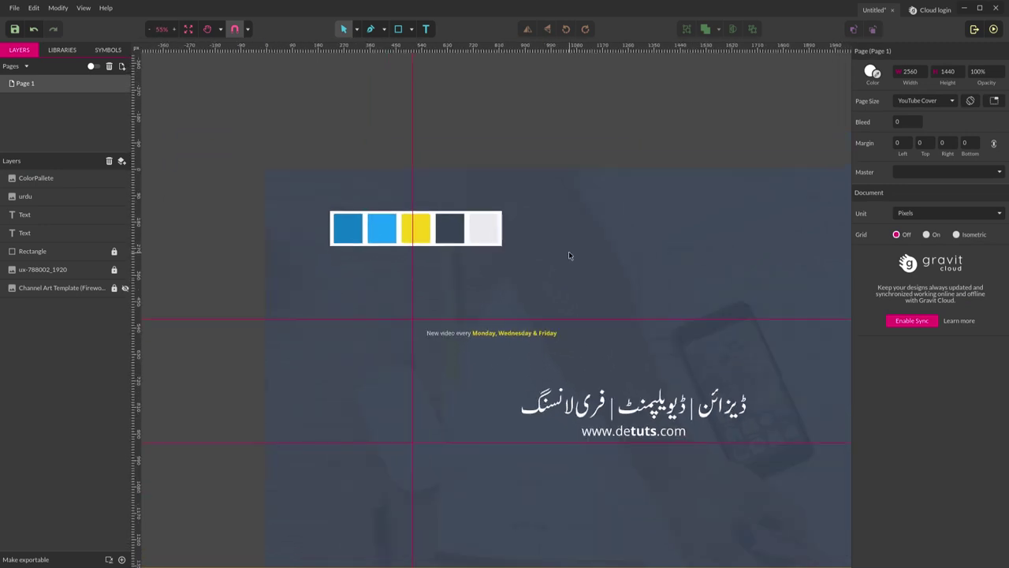
left_click_drag(473, 234, 589, 168)
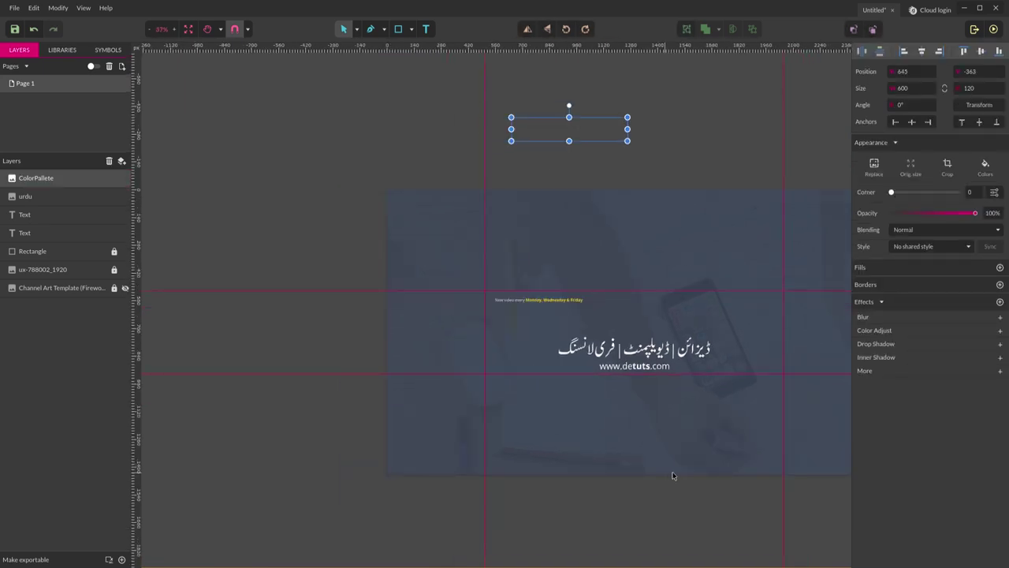
left_click_drag(672, 476, 518, 439)
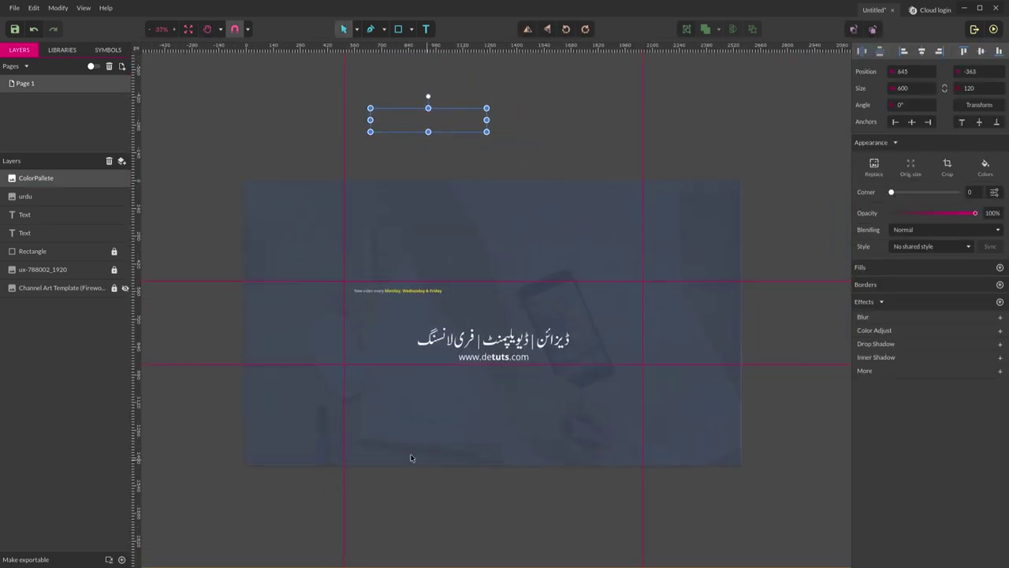
scroll(410, 458, "up", 2)
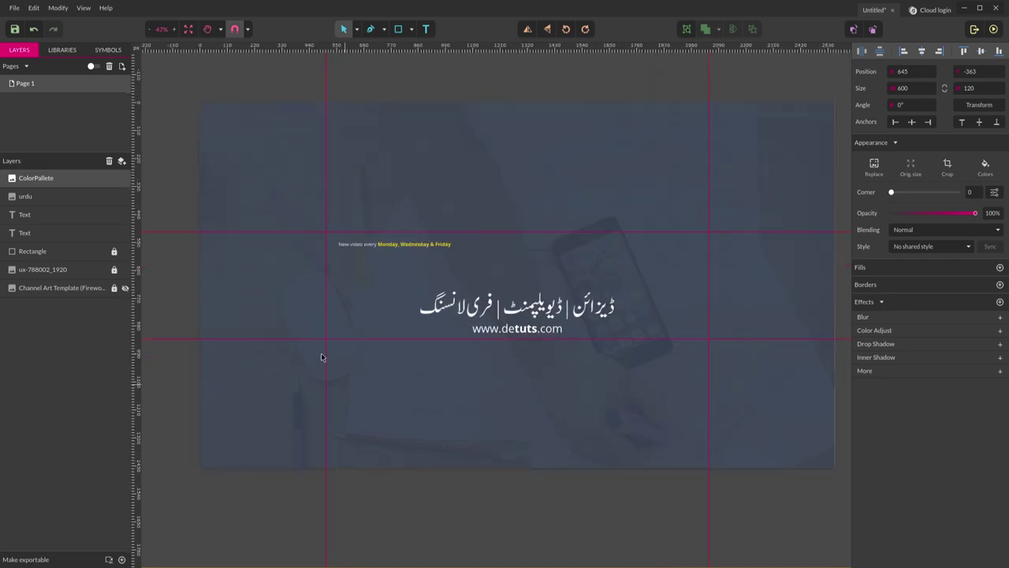
Save the design to a file named channel-art in the Youtube Channel Art folder.
key("ctrl+s")
left_click(452, 304)
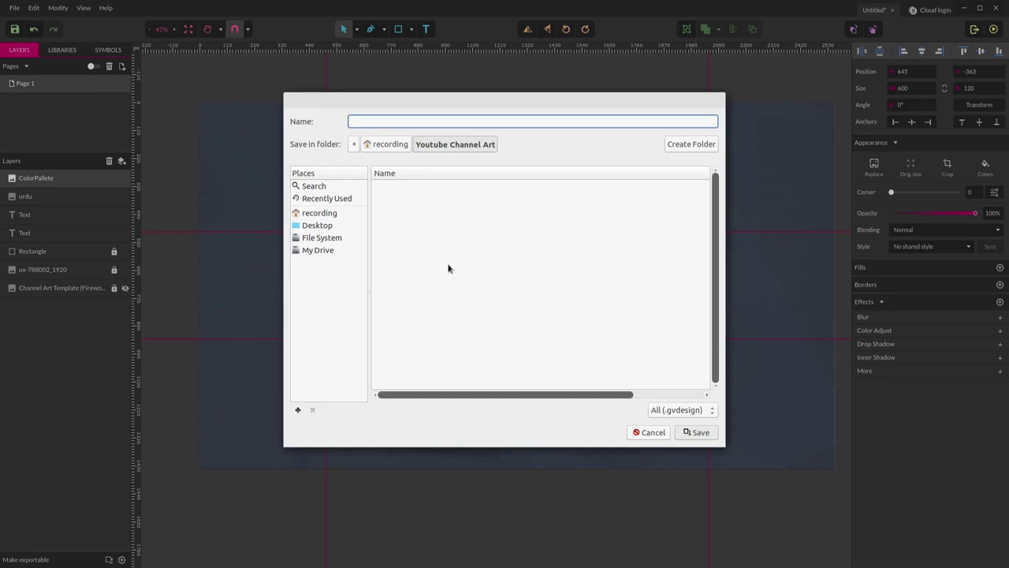
type("channel-art")
key("Return")
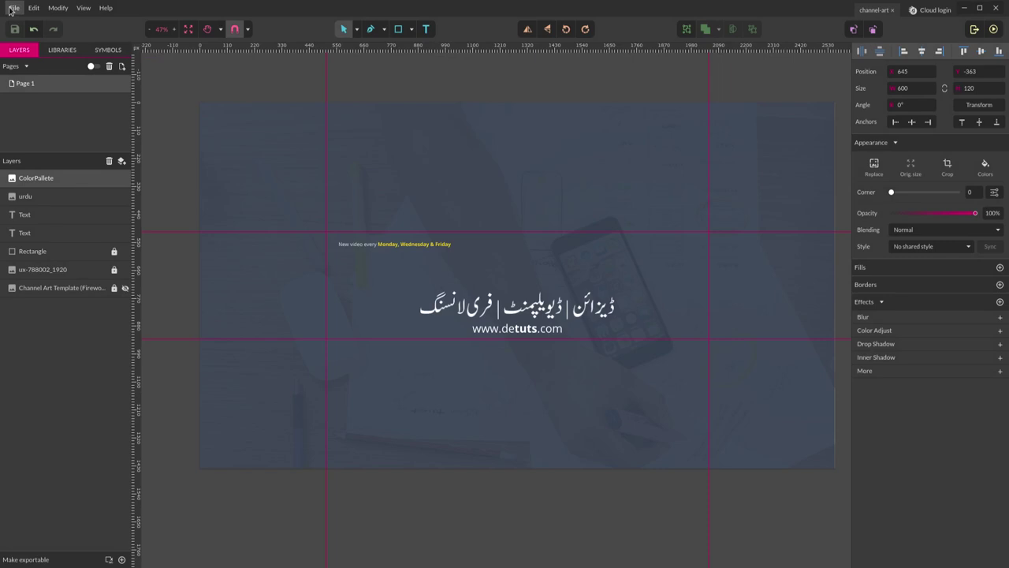
Open the export settings for the page and choose PNG as the format, keeping the 1x size and page color background.
left_click(14, 8)
mouse_move(77, 189)
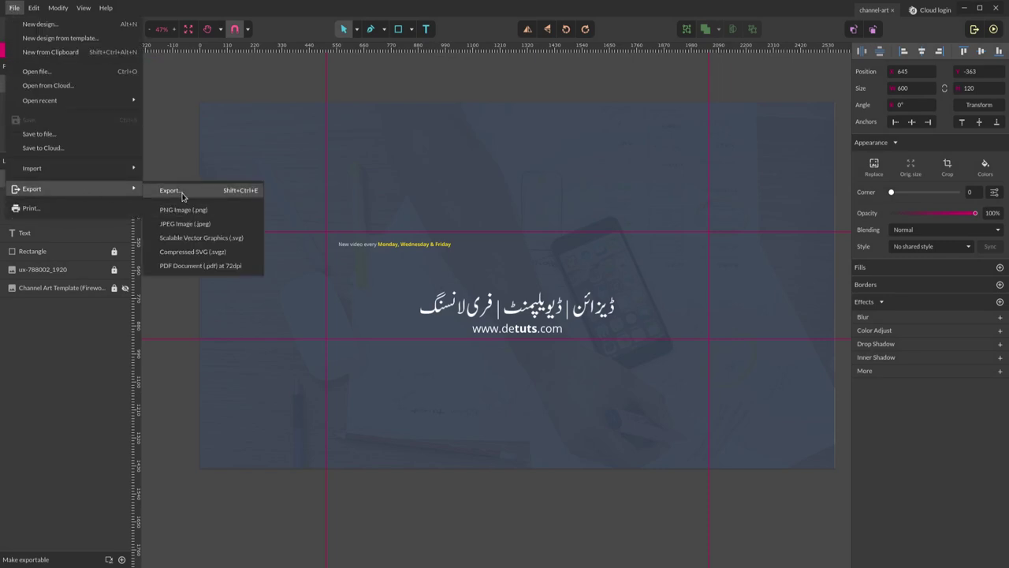
left_click(223, 189)
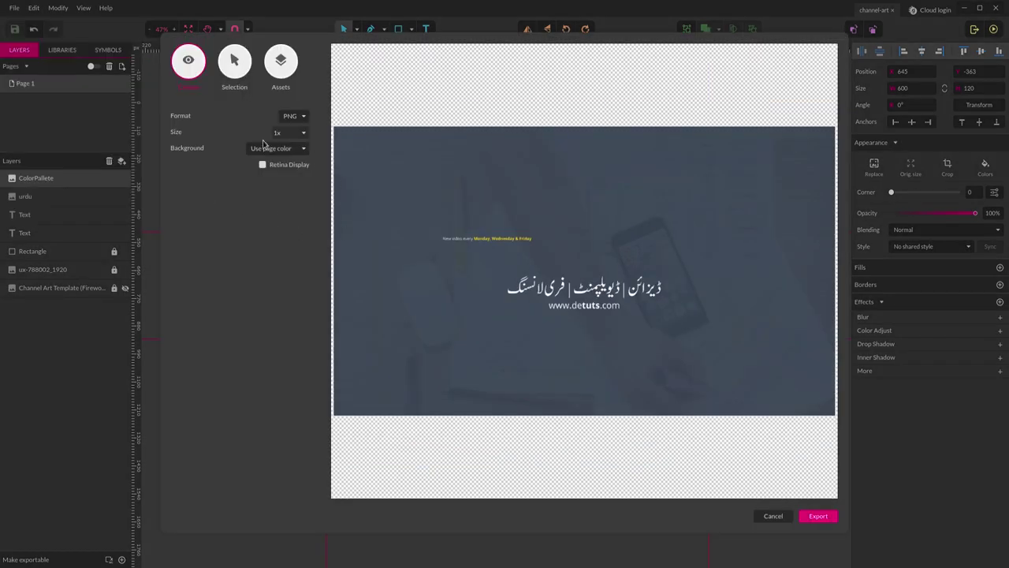
left_click(291, 117)
left_click(290, 124)
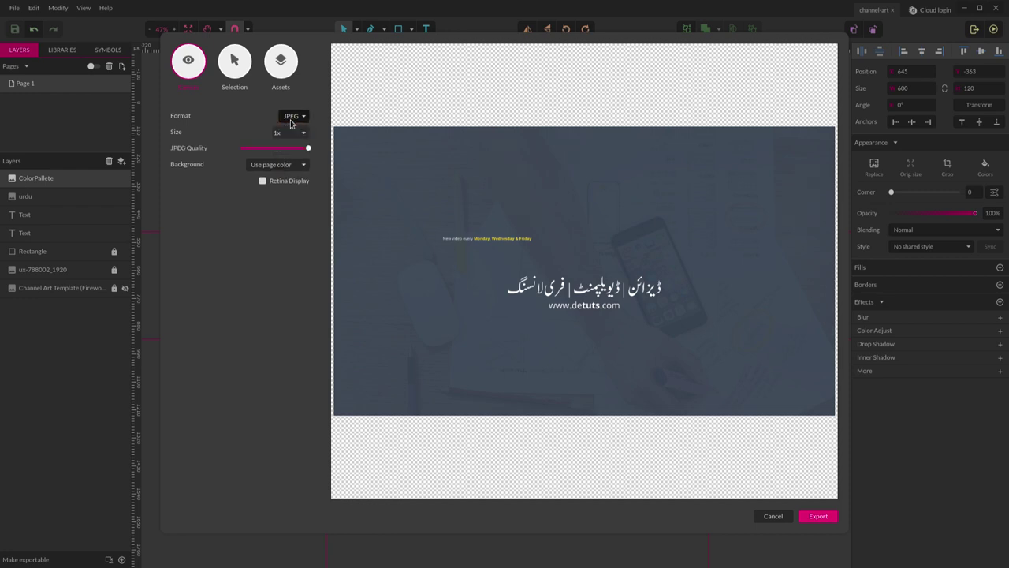
left_click(291, 118)
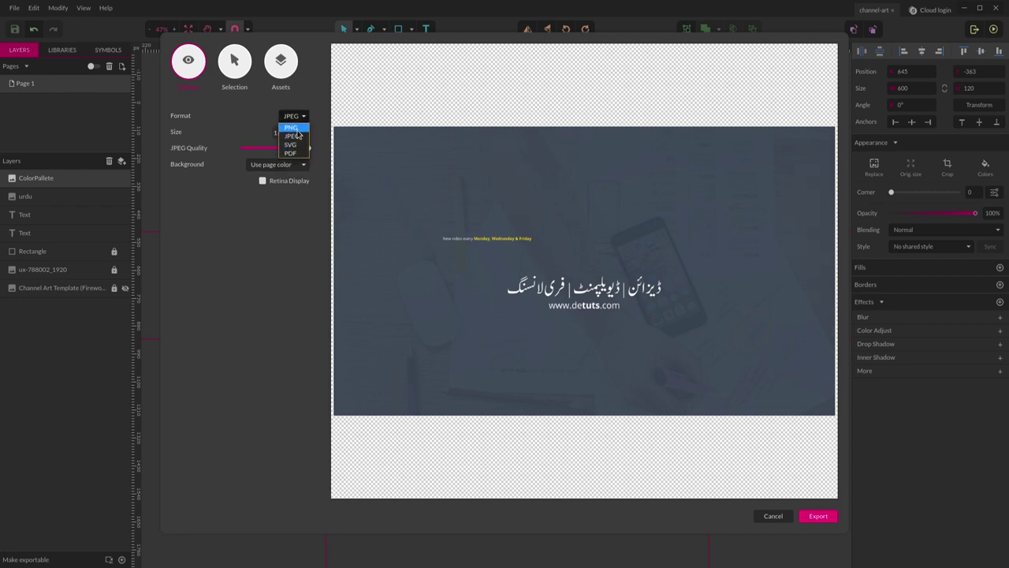
left_click(291, 127)
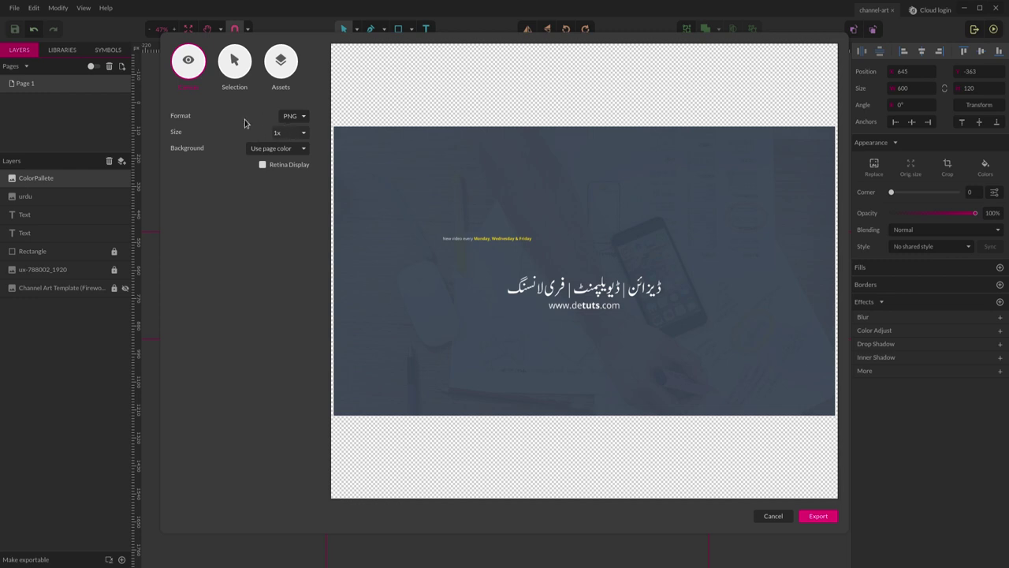
Export the channel art as a PNG named channel-arl into the Youtube Channel Art folder.
left_click(818, 516)
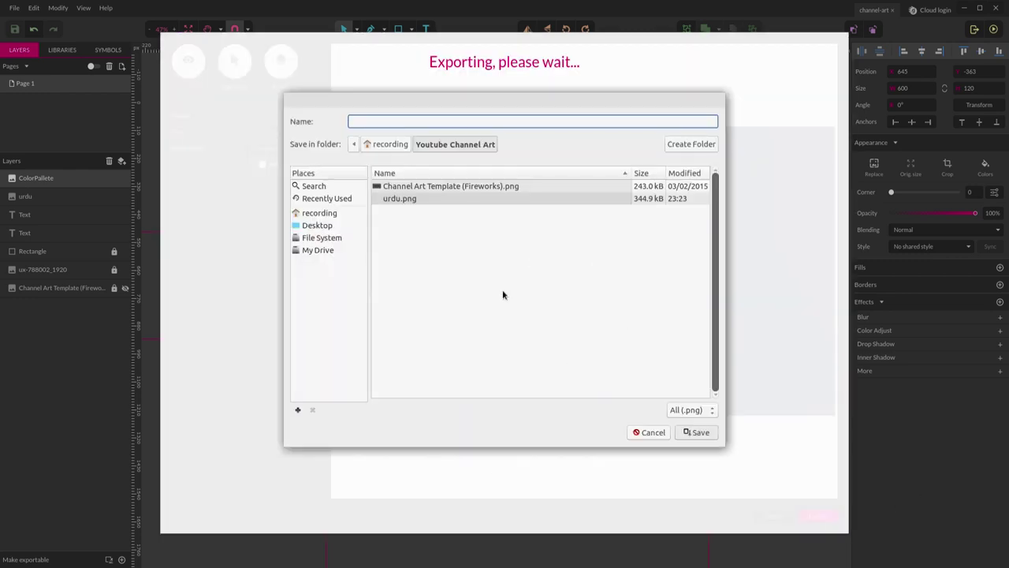
type("cha")
key("BackSpace")
key("BackSpace")
type("hannel-ar")
key("Return")
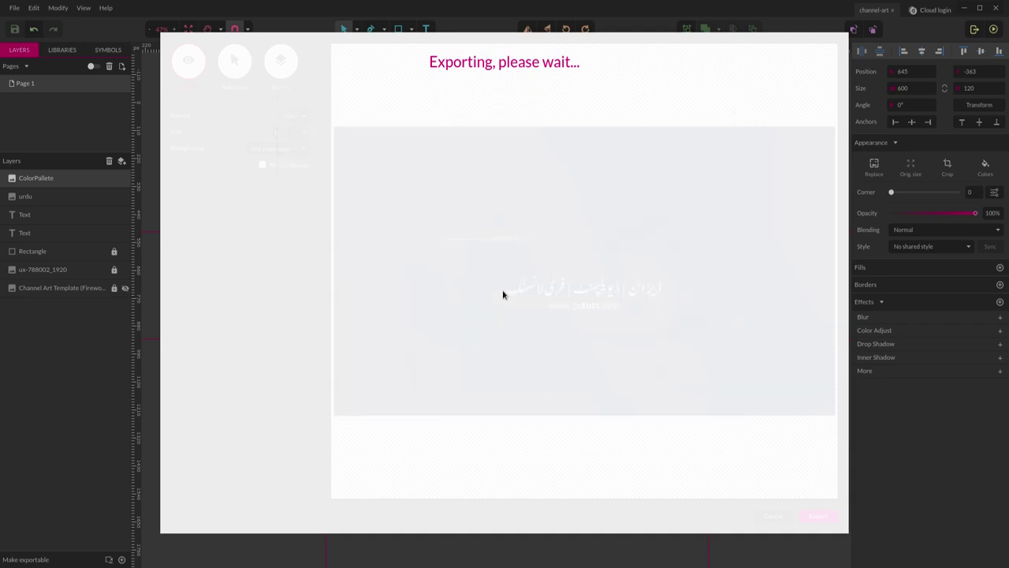
Switch to the file manager's Youtube Channel Art folder and open channel-arl.png in the image viewer to check the export.
left_click(55, 2)
left_click(79, 31)
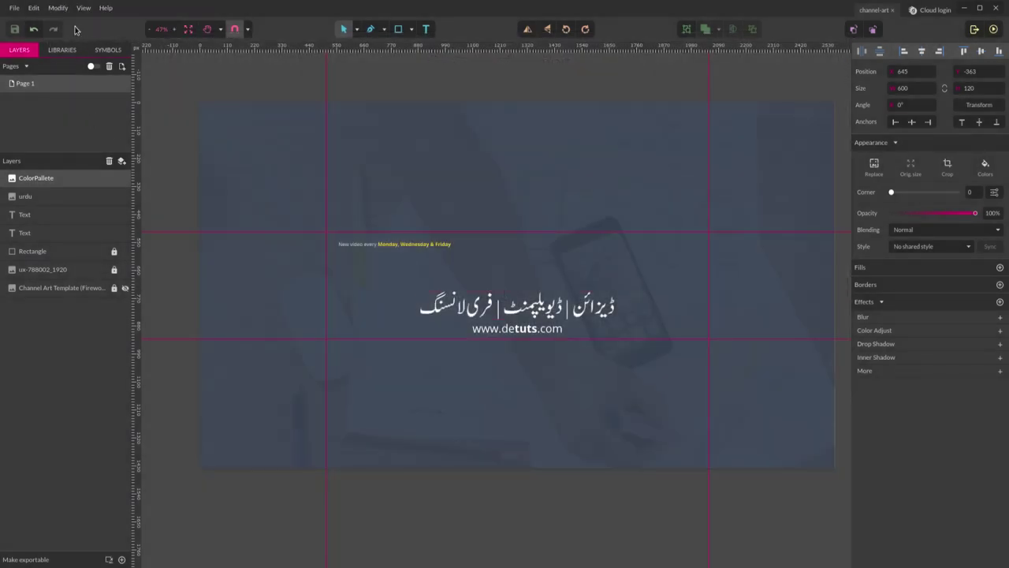
left_click(55, 4)
left_click(87, 30)
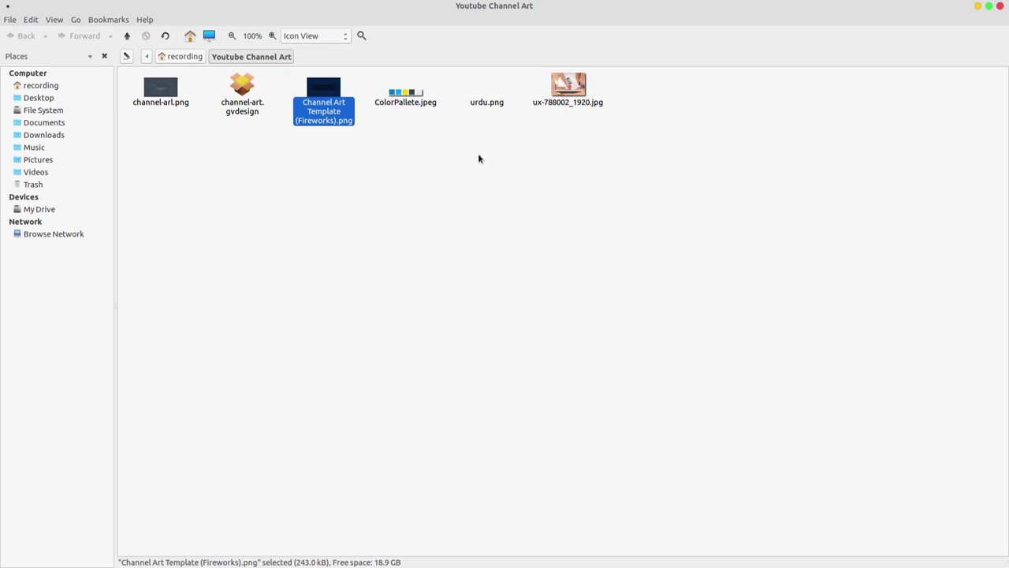
left_click(479, 157)
left_click(160, 88)
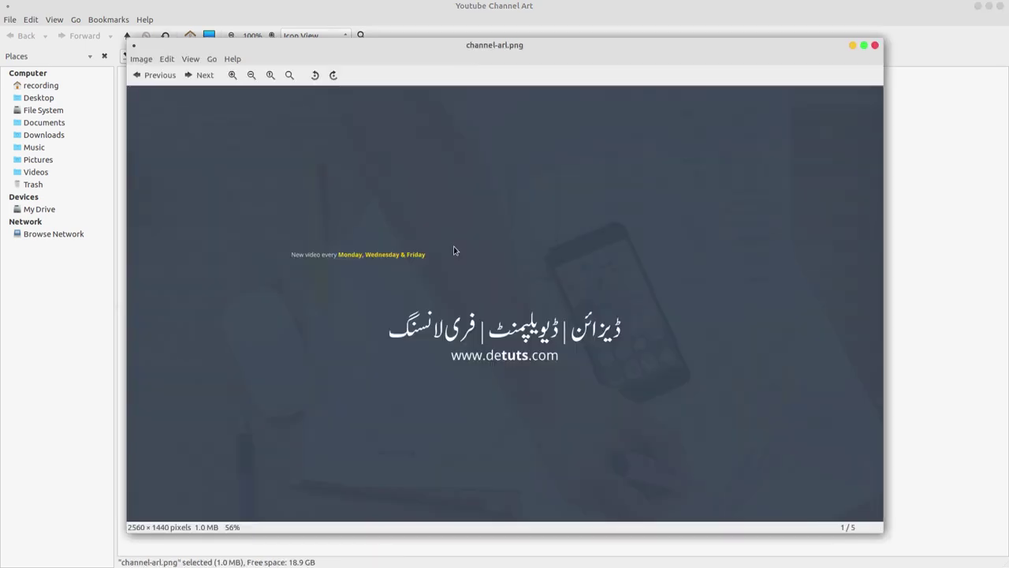